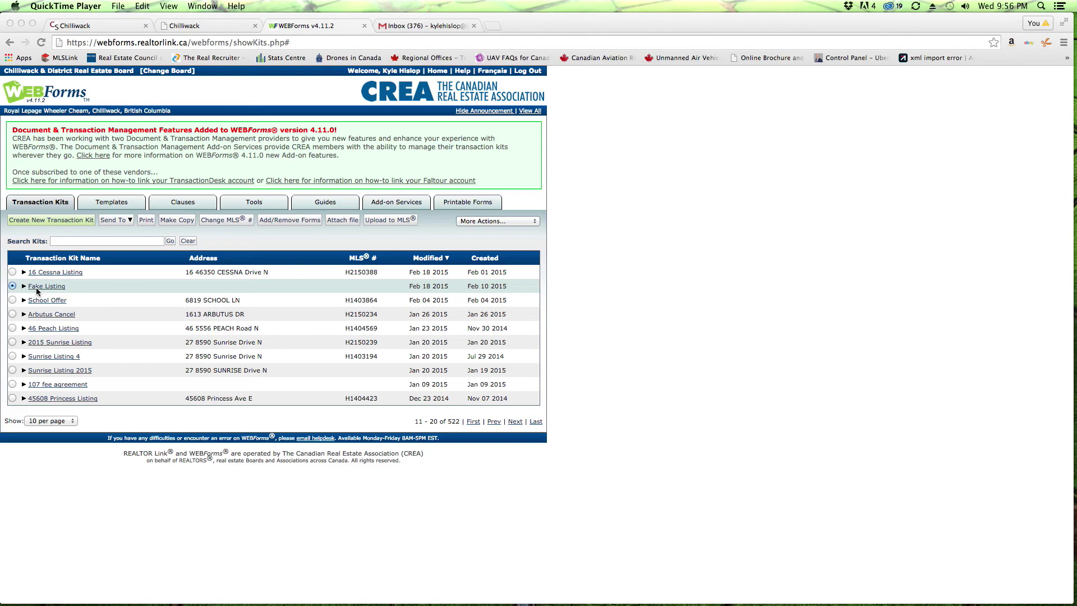
Step: Show the Send To options (Email or Authentisign) for the Fake Listing transaction kit
{"action": "left_click", "coordinate": [36, 291]}
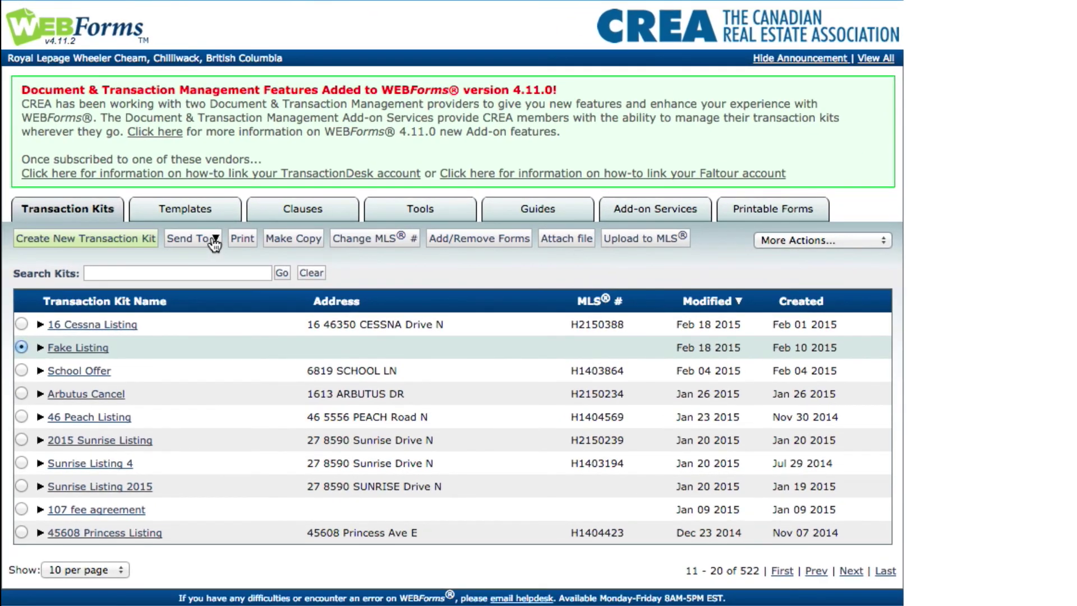
{"action": "left_click", "coordinate": [215, 243]}
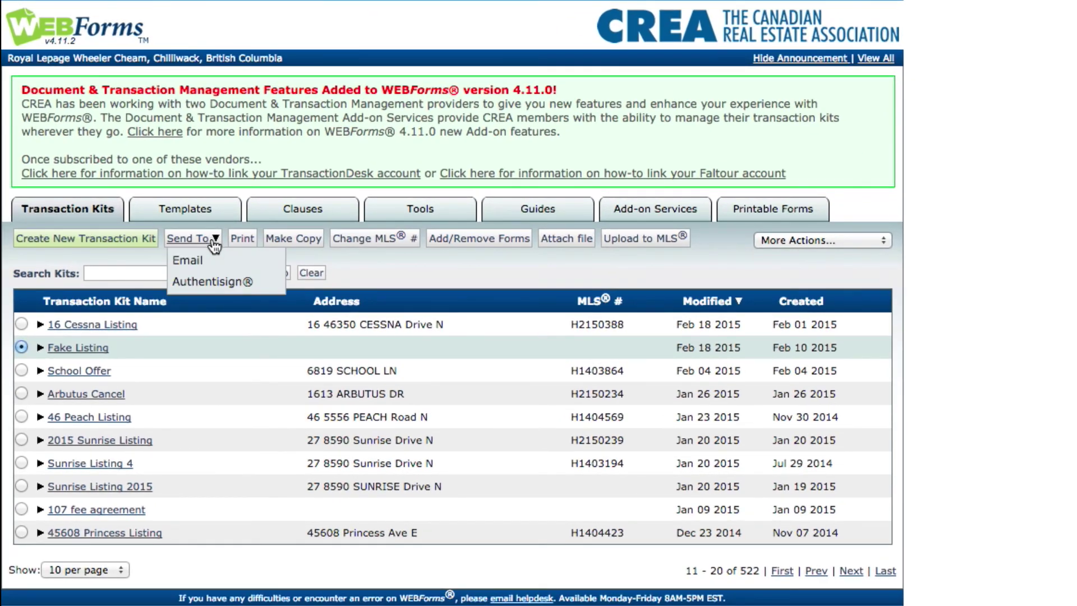
Step: Sign in to Authentisign with the account's first name, last name and password, then send the Multiple Listing Contract
{"action": "left_click", "coordinate": [210, 282]}
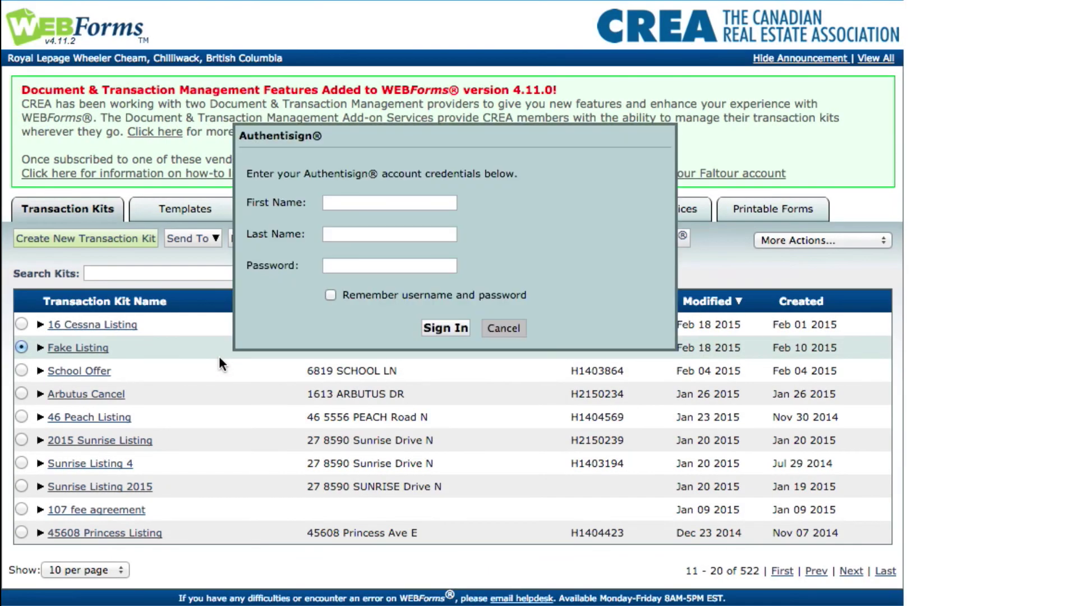
{"action": "left_click", "coordinate": [359, 206]}
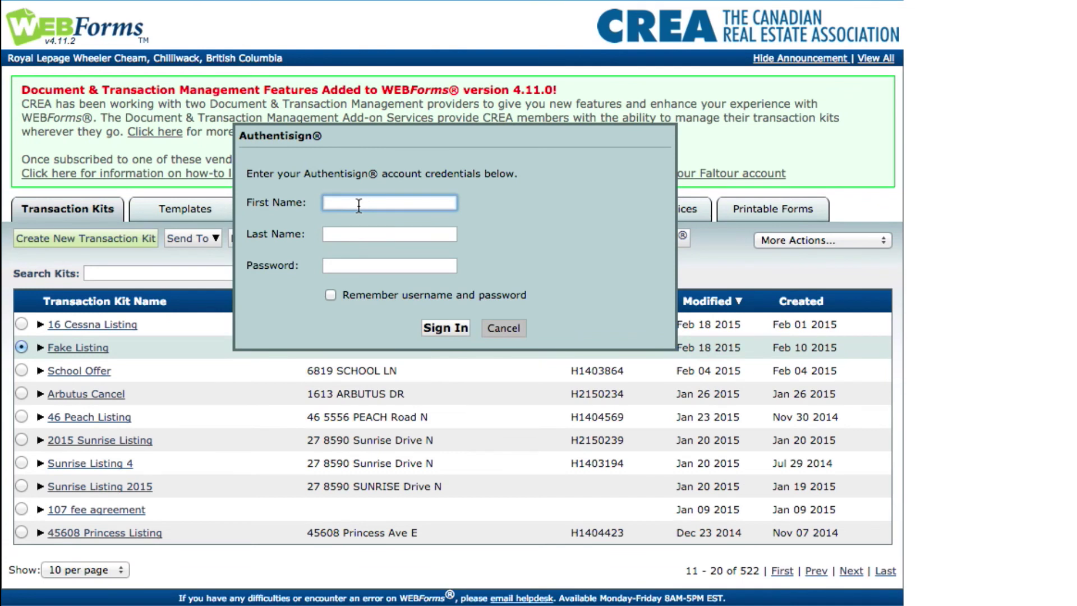
{"action": "key", "text": "Tab"}
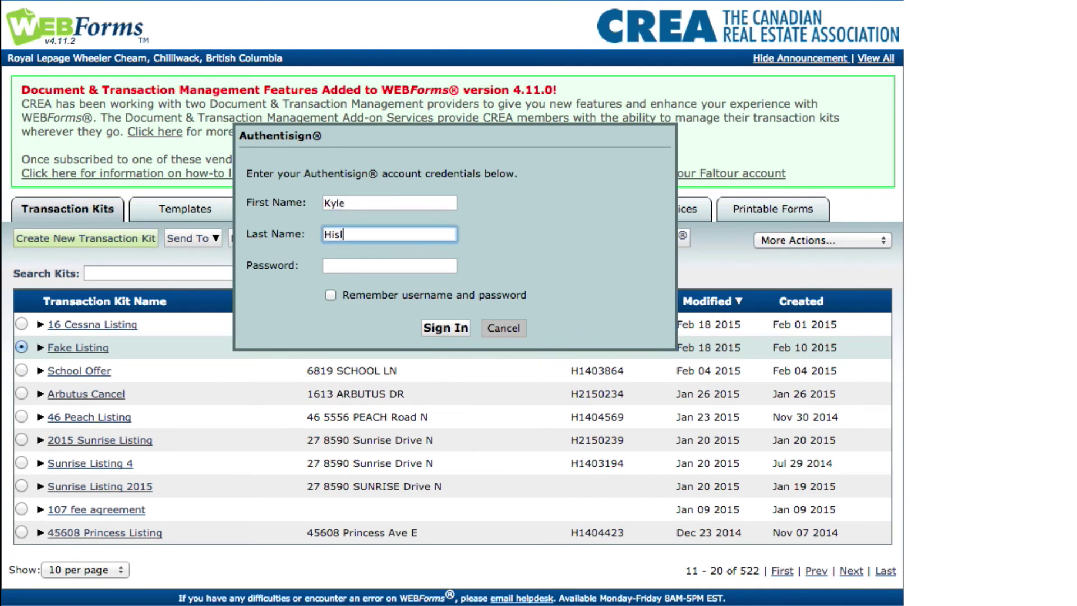
{"action": "key", "text": "Tab"}
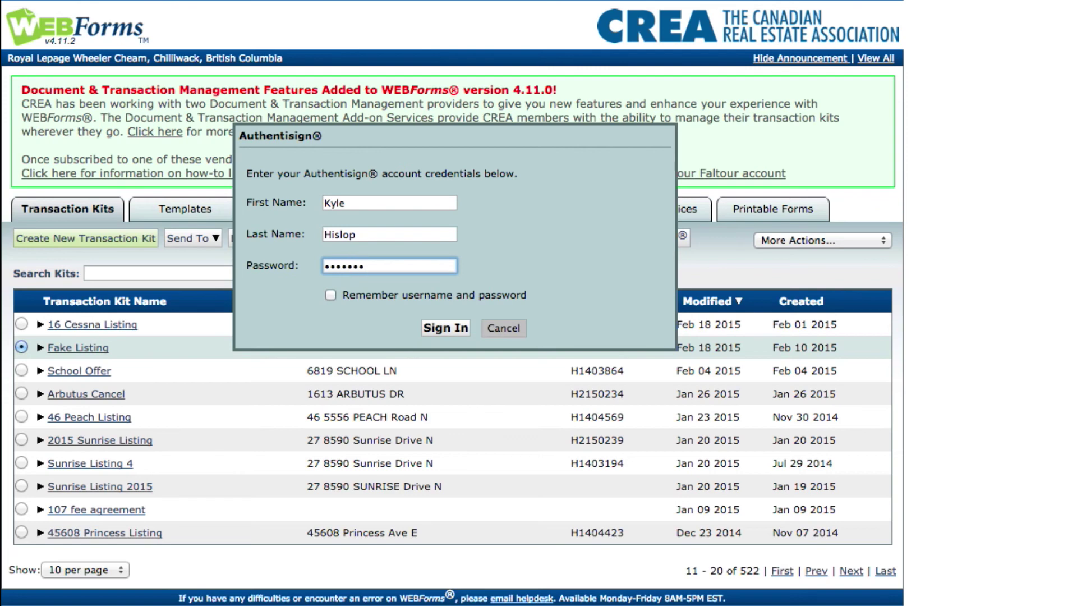
{"action": "left_click", "coordinate": [443, 328]}
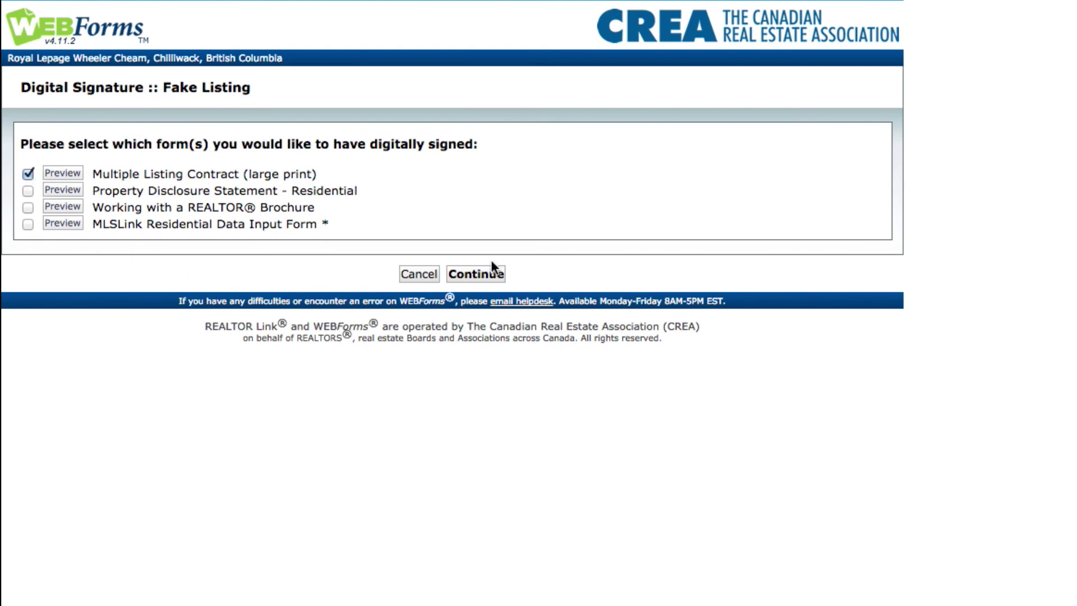
{"action": "left_click", "coordinate": [491, 275]}
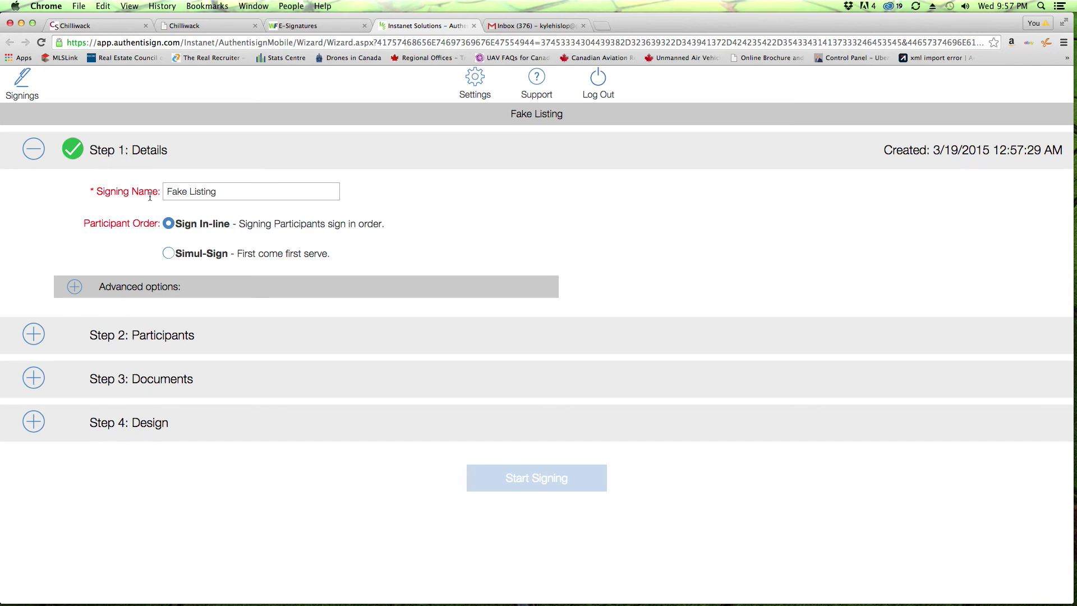
Step: Replace the signing name 'Fake Listing' with 'Garbage Listing Delete'
{"action": "triple_click", "coordinate": [205, 191]}
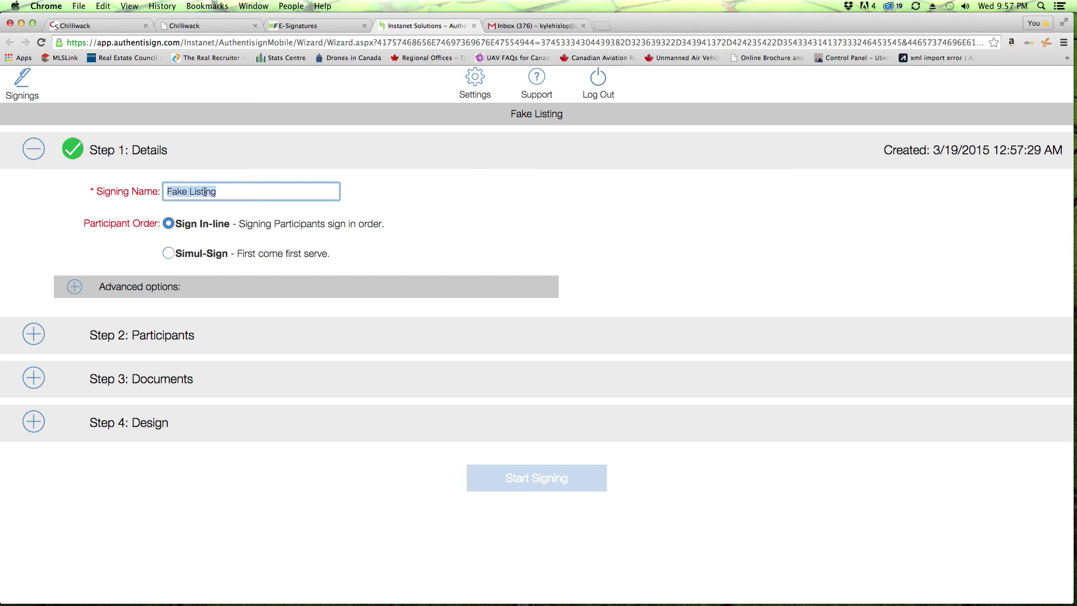
{"action": "type", "text": "Garbage Listing"}
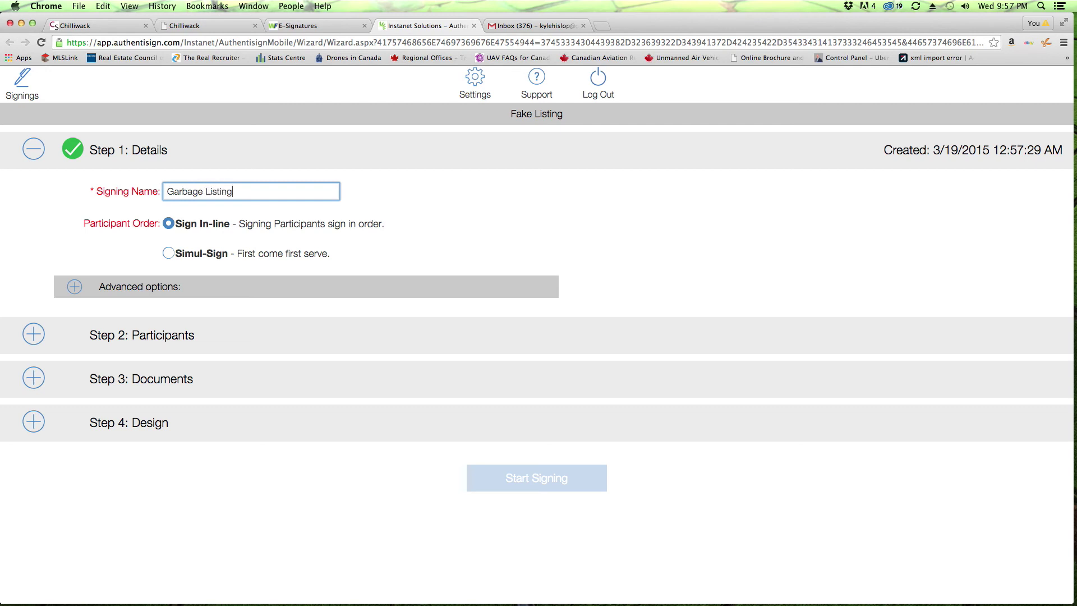
{"action": "type", "text": " Delete"}
Step: Add a new remote signer participant with the client's first name, last name and e-mail address
{"action": "left_click", "coordinate": [35, 335]}
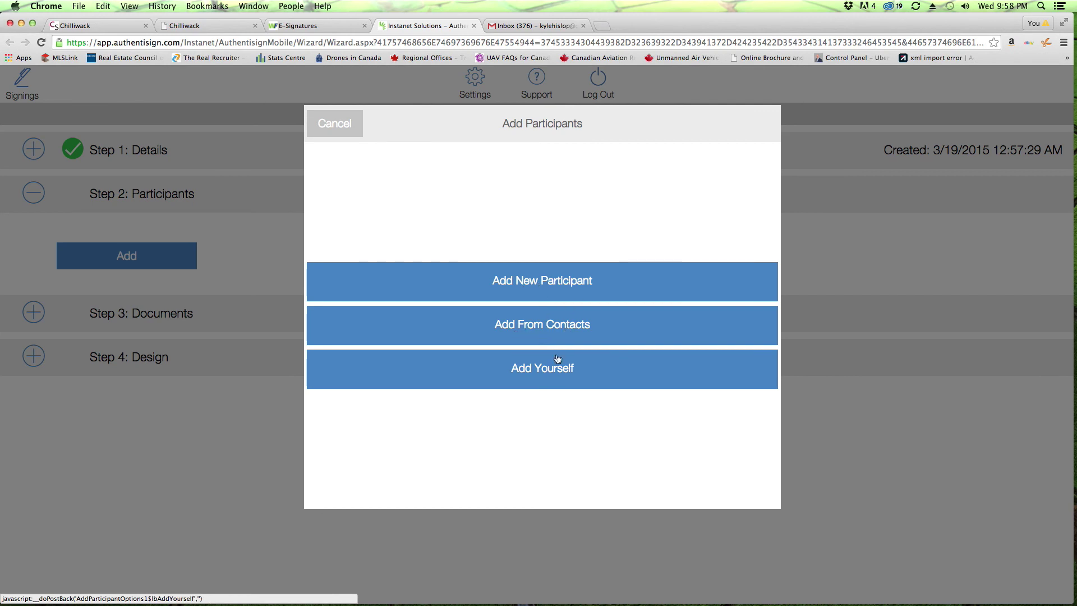
{"action": "left_click", "coordinate": [545, 284]}
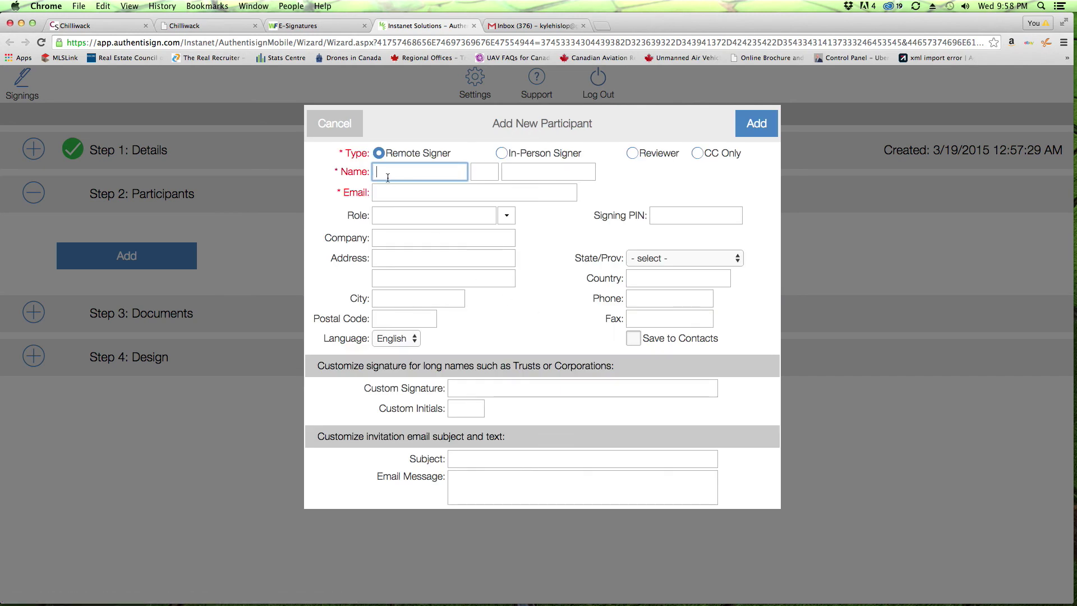
{"action": "left_click", "coordinate": [412, 176]}
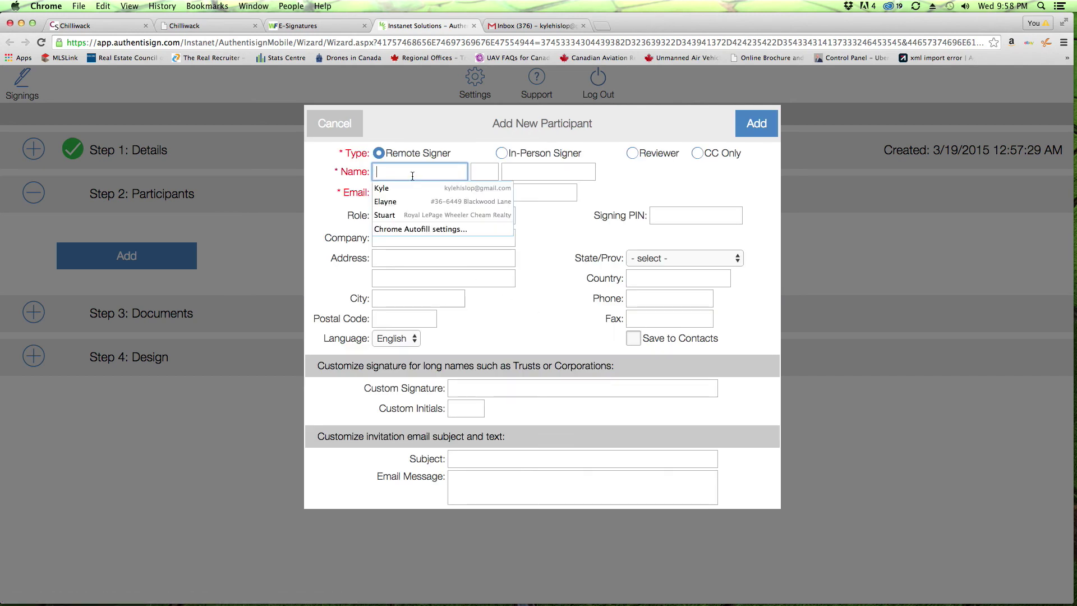
{"action": "key", "text": "Tab"}
{"action": "key", "text": "Tab"}
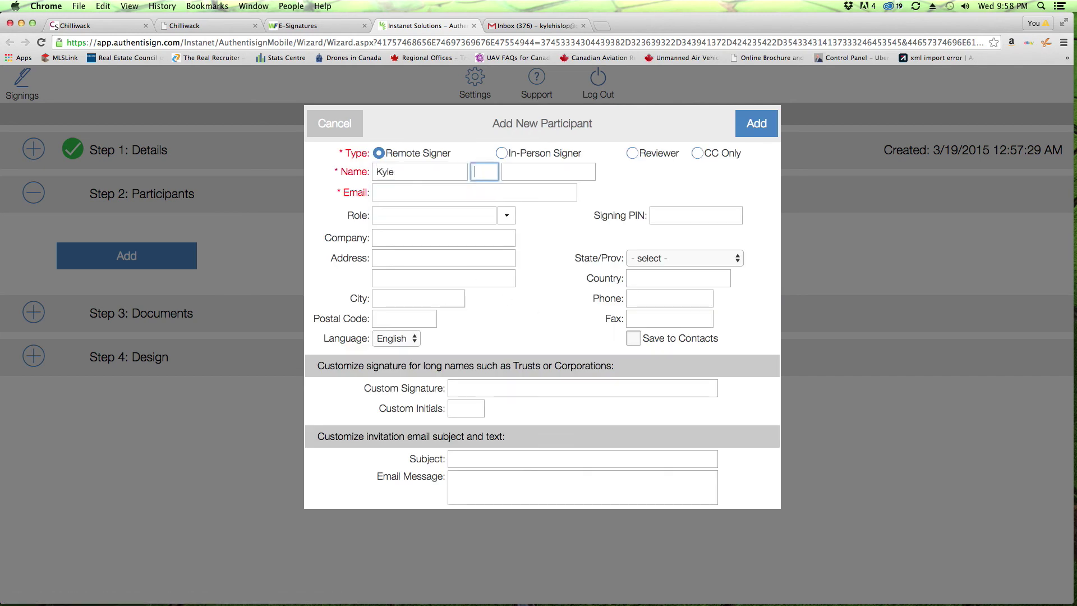
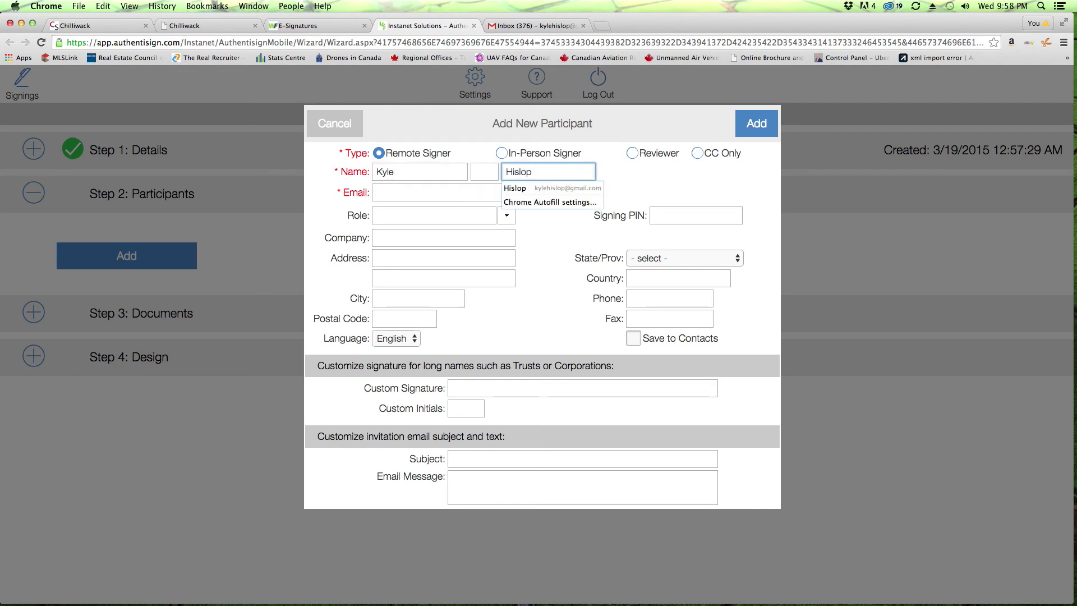
{"action": "left_click", "coordinate": [392, 193]}
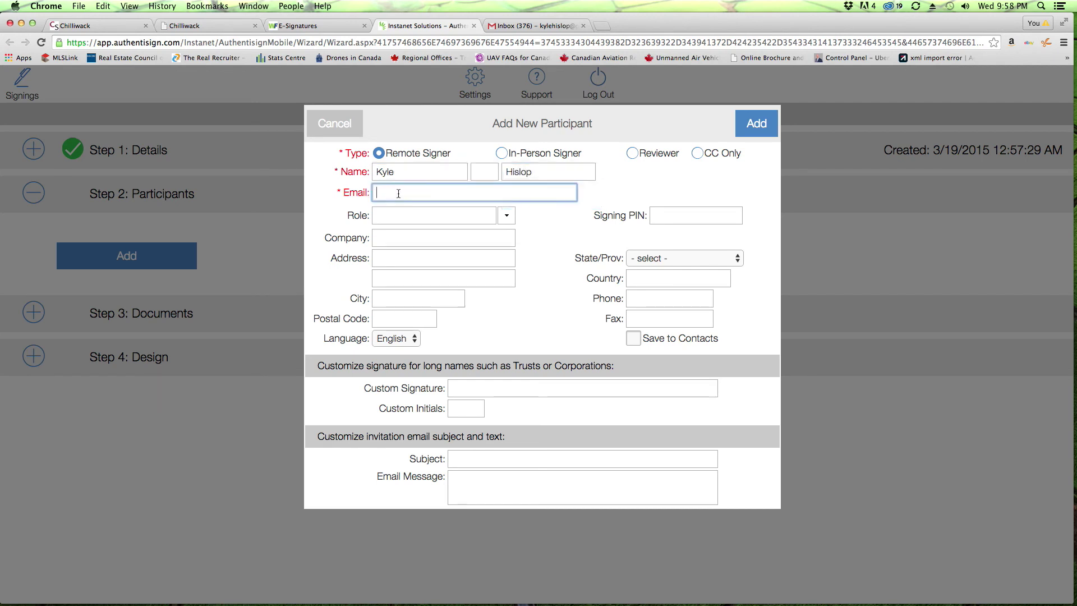
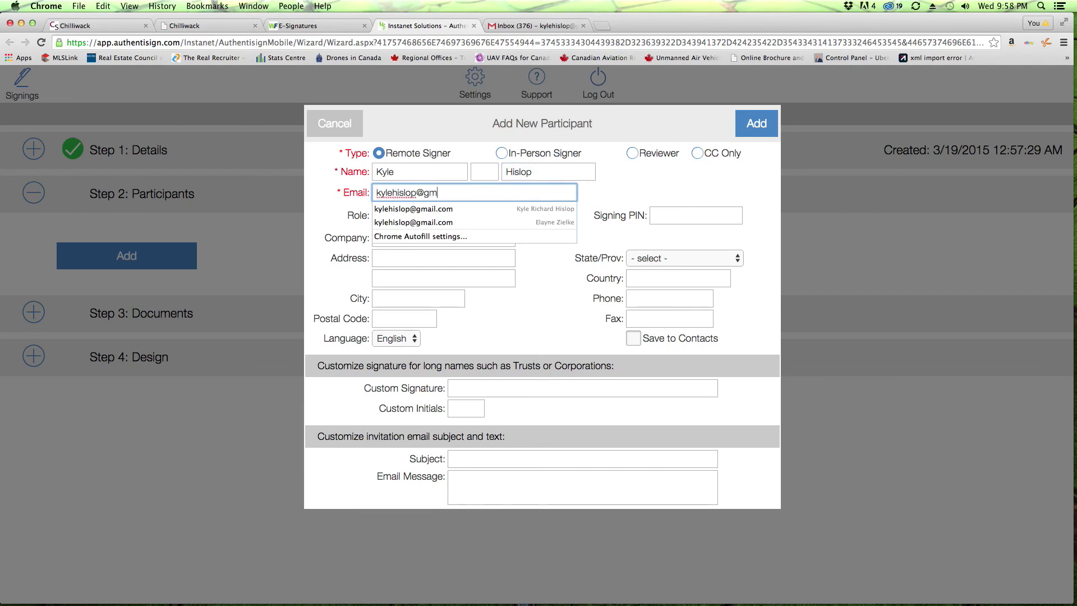
{"action": "left_click", "coordinate": [605, 190]}
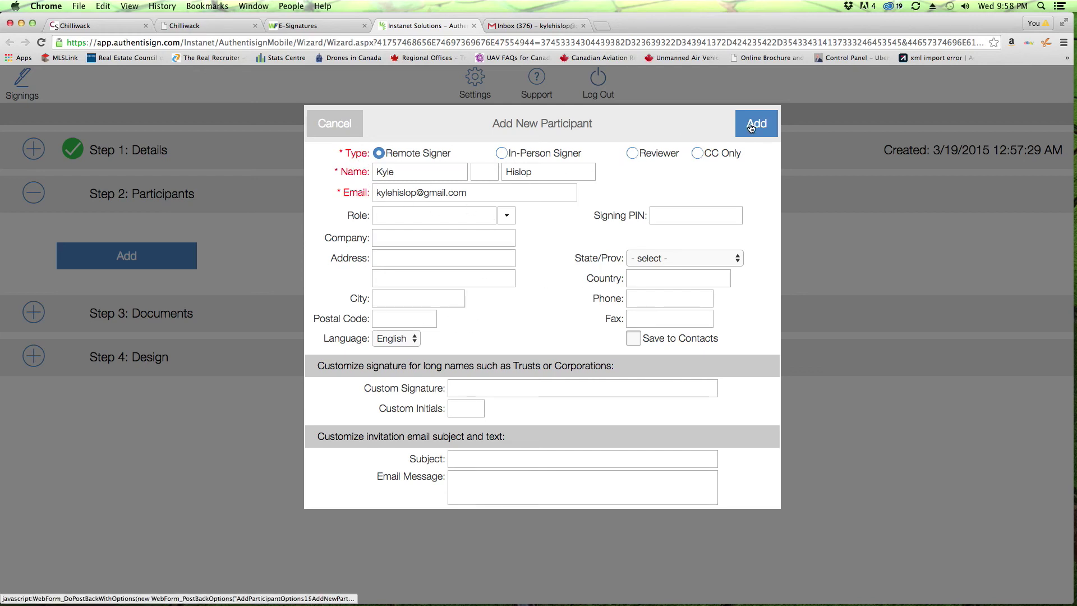
{"action": "left_click", "coordinate": [751, 125]}
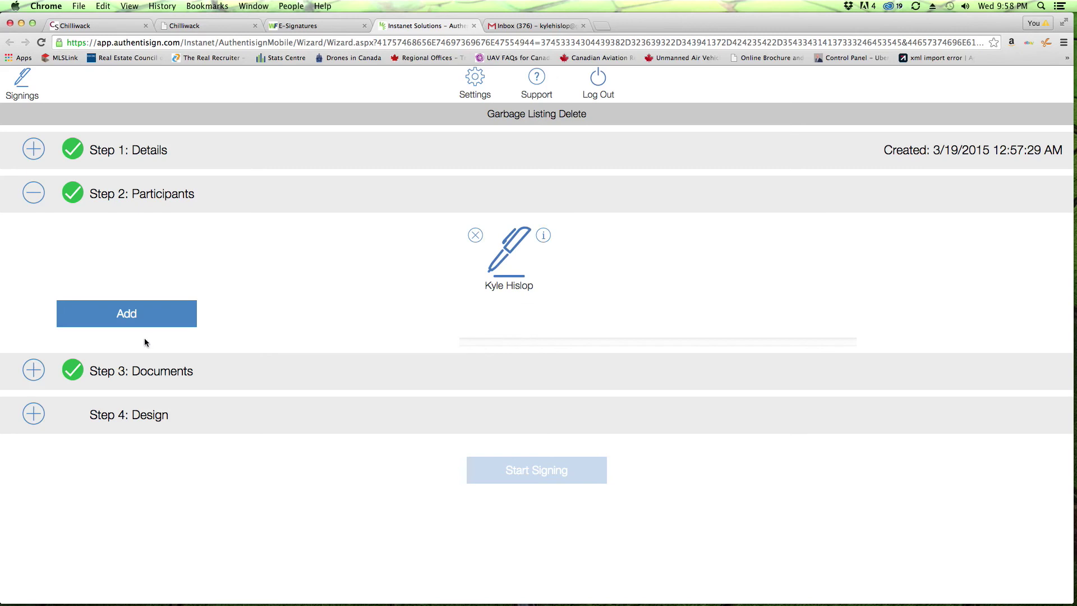
Step: Review the Documents step, cancel adding another document, and proceed to the Design step
{"action": "left_click", "coordinate": [94, 384]}
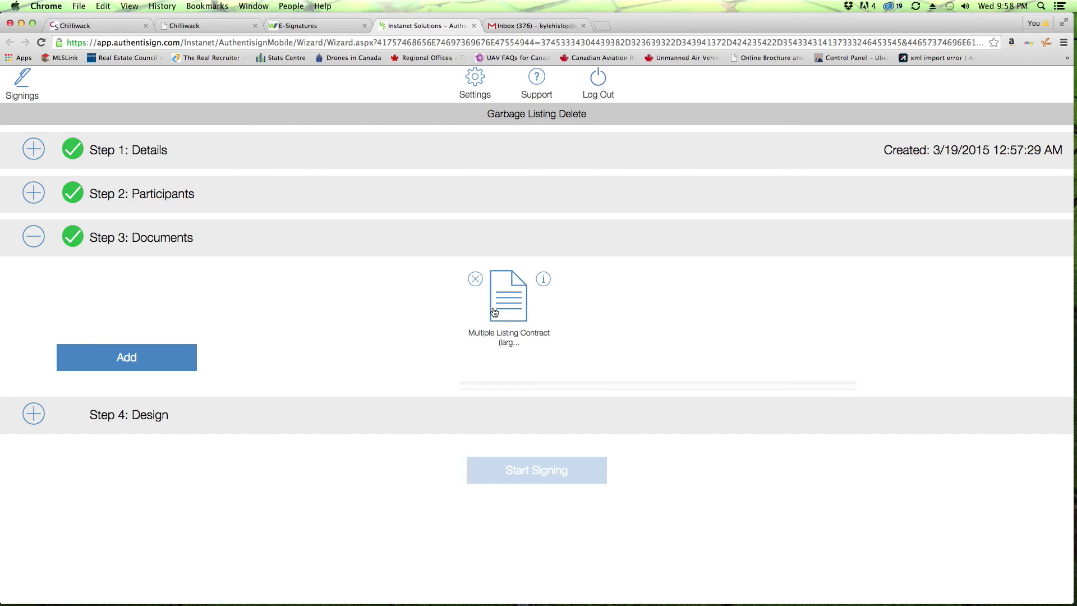
{"action": "left_click", "coordinate": [147, 358]}
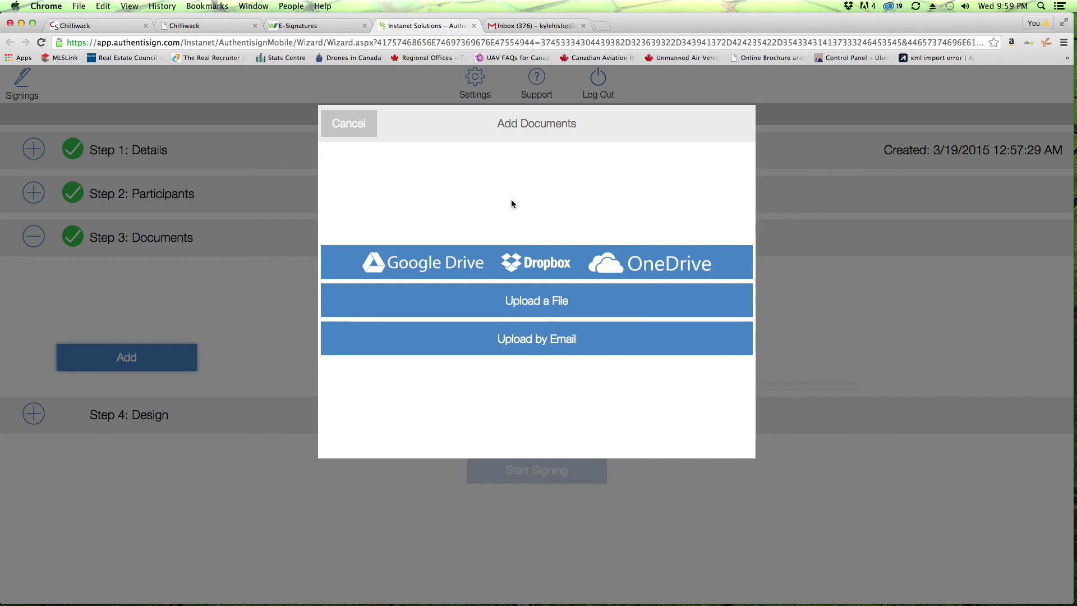
{"action": "left_click", "coordinate": [354, 124]}
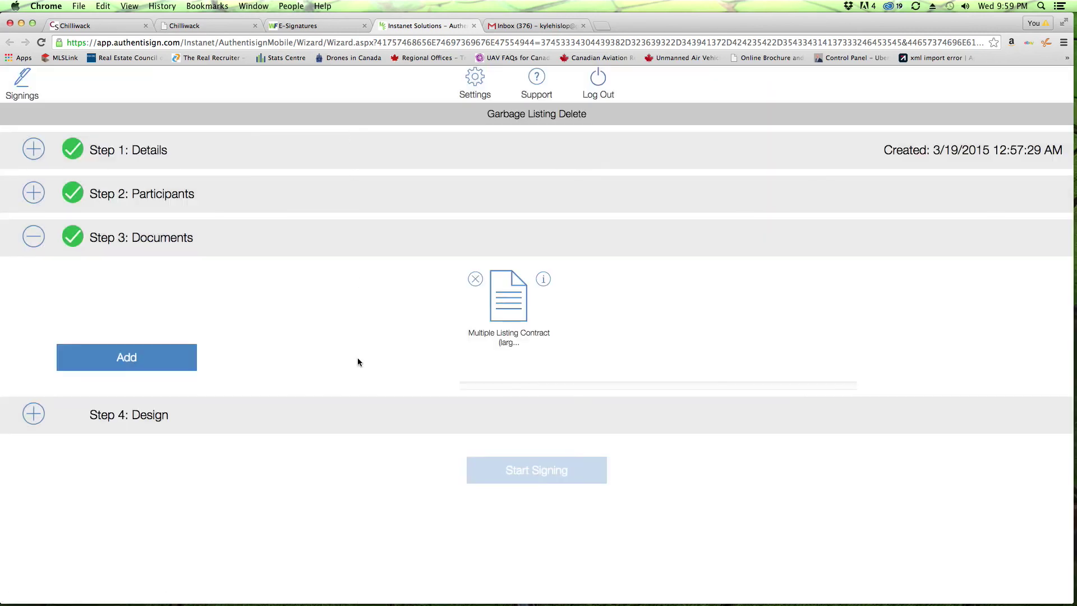
{"action": "left_click", "coordinate": [34, 416]}
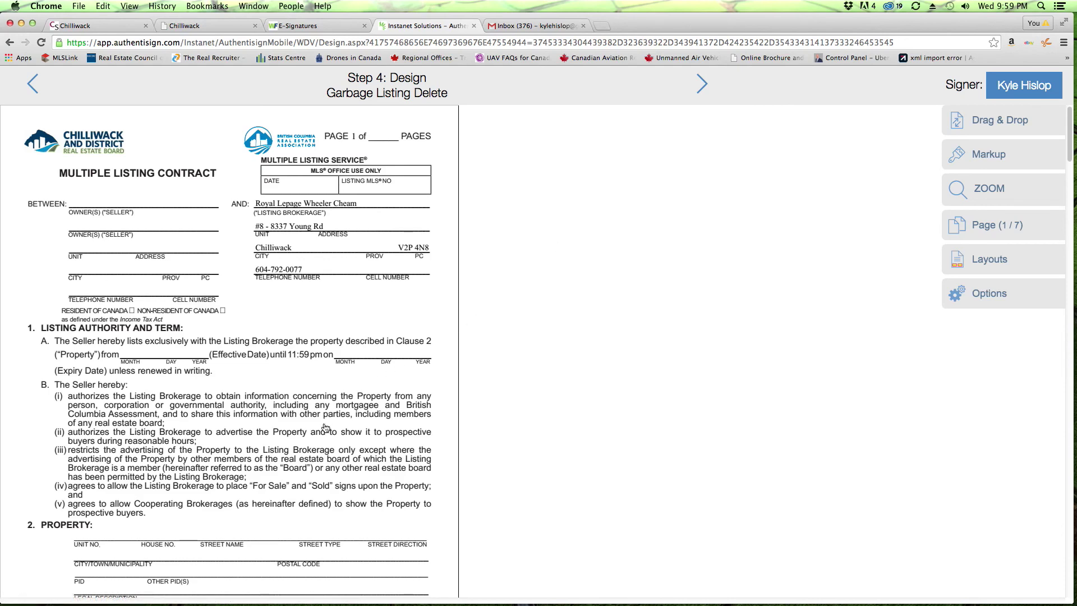
Step: Scroll to page 1's initials area and show the Drag & Drop signing fields palette
{"action": "scroll", "coordinate": [326, 428], "scroll_direction": "down", "scroll_amount": 5}
{"action": "scroll", "coordinate": [326, 428], "scroll_direction": "up", "scroll_amount": 4}
{"action": "scroll", "coordinate": [337, 392], "scroll_direction": "down", "scroll_amount": 6}
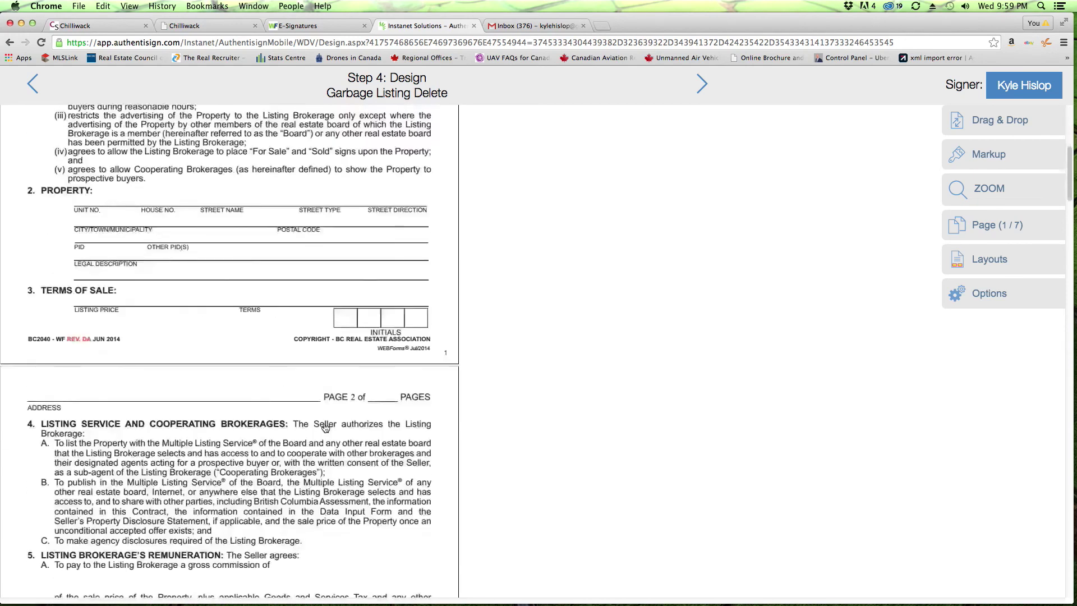
{"action": "scroll", "coordinate": [347, 359], "scroll_direction": "up", "scroll_amount": 1}
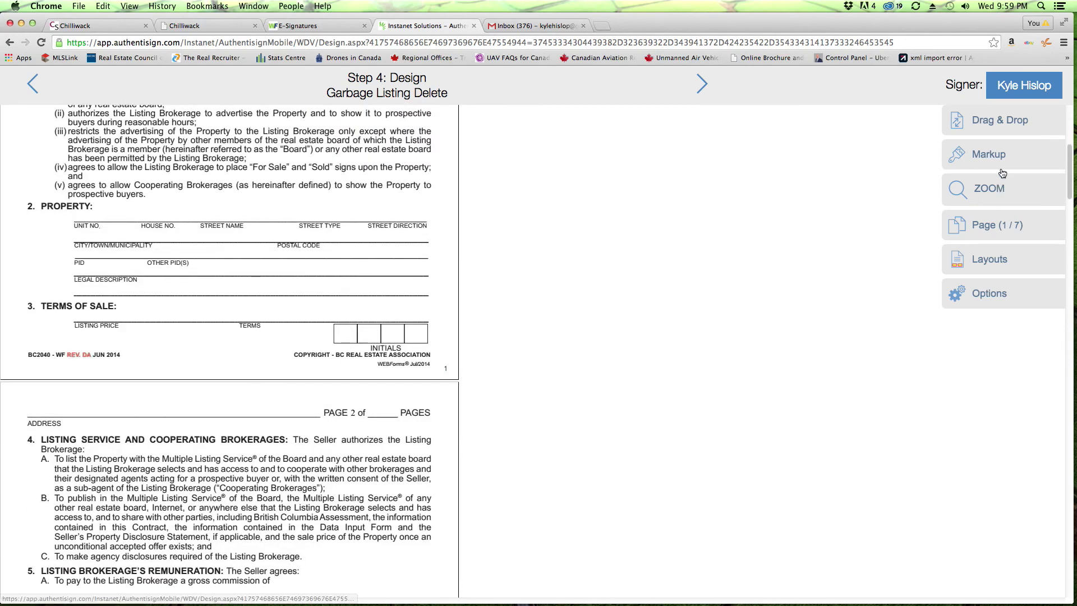
{"action": "left_click", "coordinate": [999, 124]}
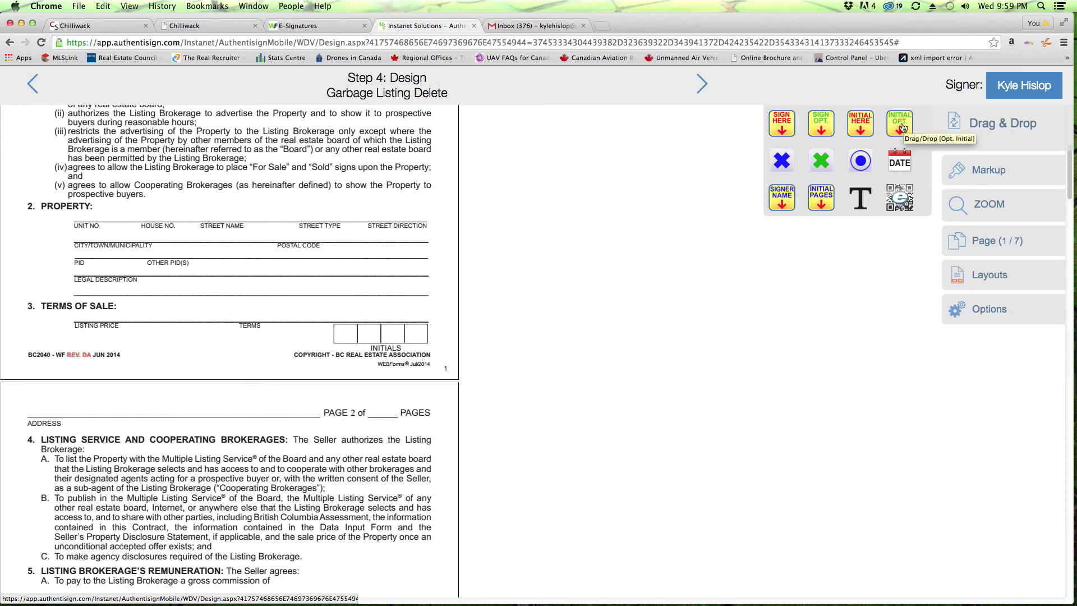
Step: Place Initial Here fields in the first INITIALS box on pages 1 through 5
{"action": "left_click_drag", "start_coordinate": [860, 123], "coordinate": [362, 332]}
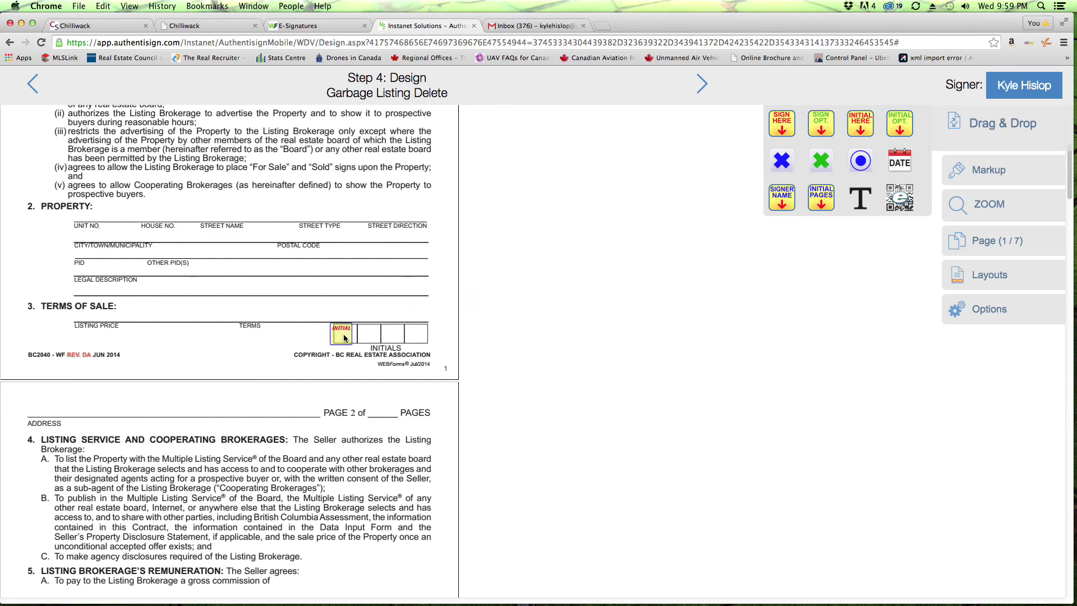
{"action": "scroll", "coordinate": [344, 337], "scroll_direction": "down", "scroll_amount": 10}
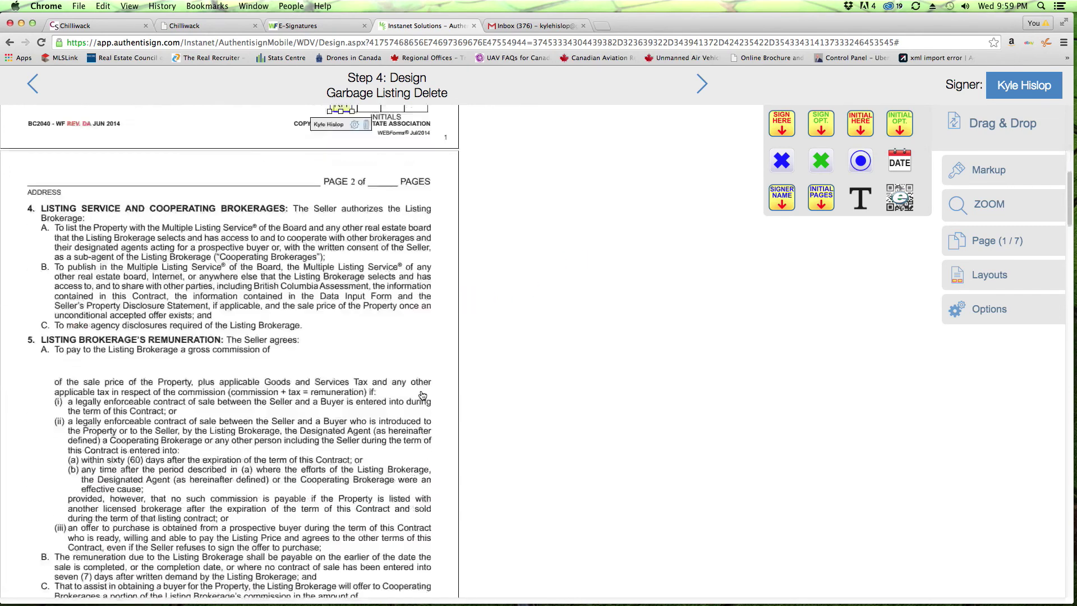
{"action": "left_click_drag", "start_coordinate": [866, 122], "coordinate": [343, 324]}
{"action": "scroll", "coordinate": [406, 389], "scroll_direction": "down", "scroll_amount": 10}
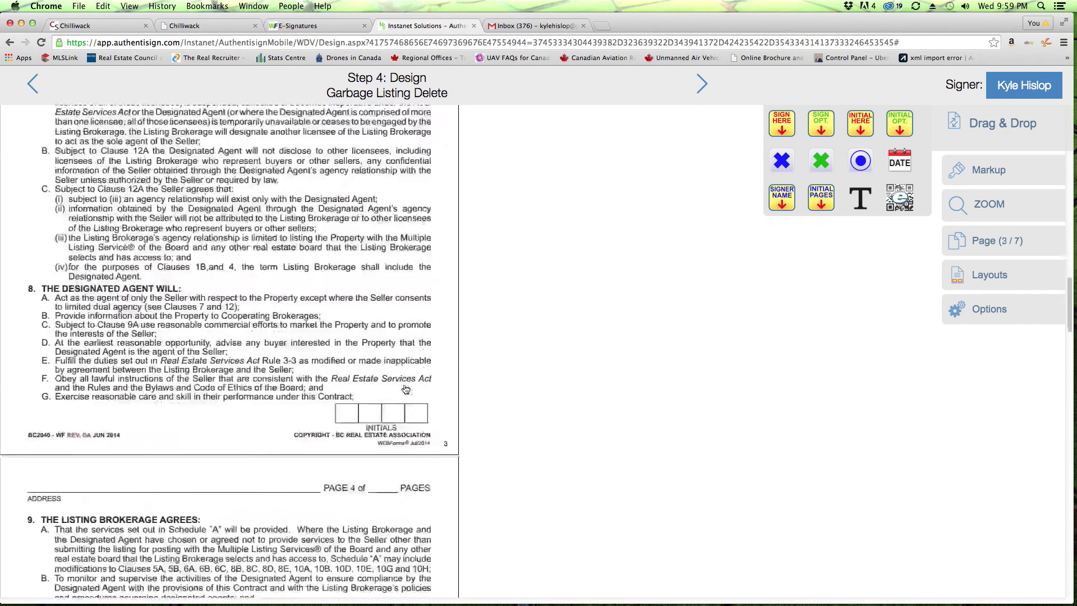
{"action": "left_click_drag", "start_coordinate": [852, 130], "coordinate": [346, 415]}
{"action": "scroll", "coordinate": [404, 438], "scroll_direction": "down", "scroll_amount": 10}
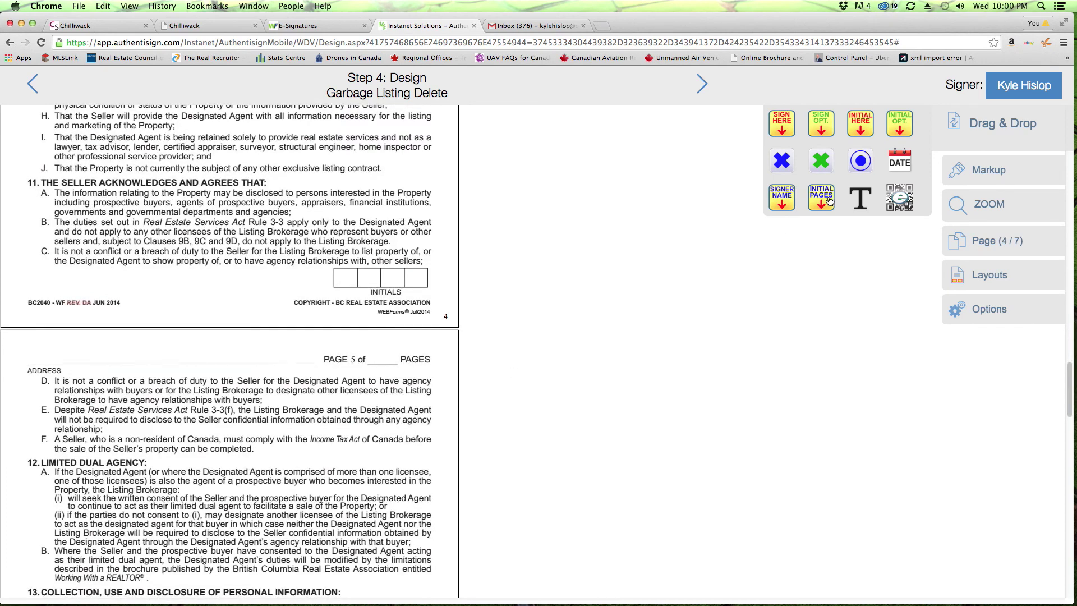
{"action": "left_click_drag", "start_coordinate": [863, 125], "coordinate": [361, 286]}
{"action": "scroll", "coordinate": [401, 331], "scroll_direction": "down", "scroll_amount": 10}
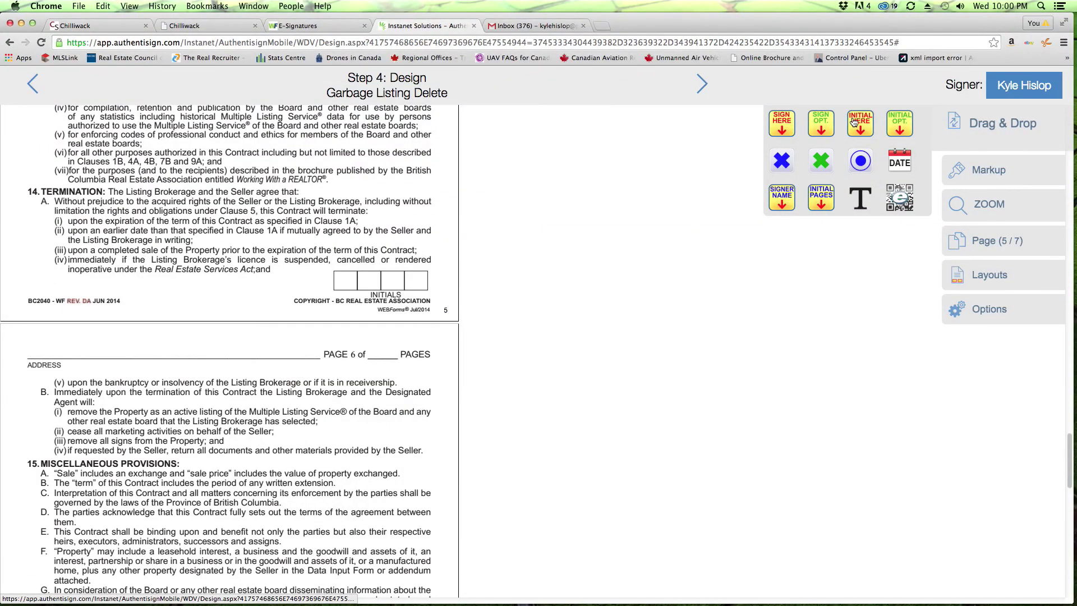
{"action": "mouse_move", "coordinate": [858, 119]}
{"action": "left_mouse_down"}
{"action": "mouse_move", "coordinate": [335, 272]}
{"action": "mouse_move", "coordinate": [356, 282]}
{"action": "left_mouse_up"}
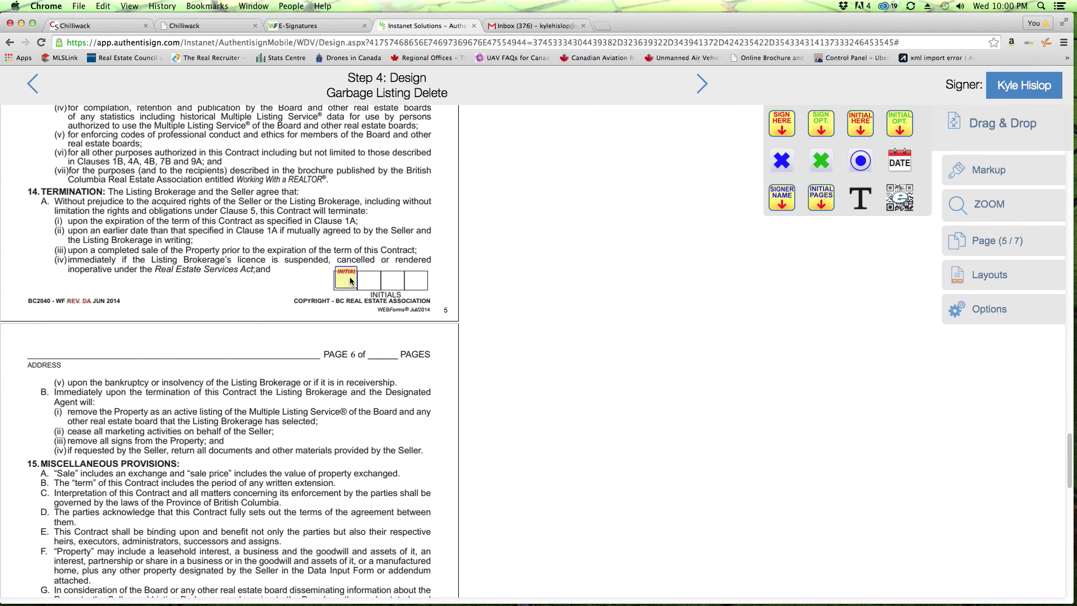
{"action": "scroll", "coordinate": [281, 275], "scroll_direction": "down", "scroll_amount": 10}
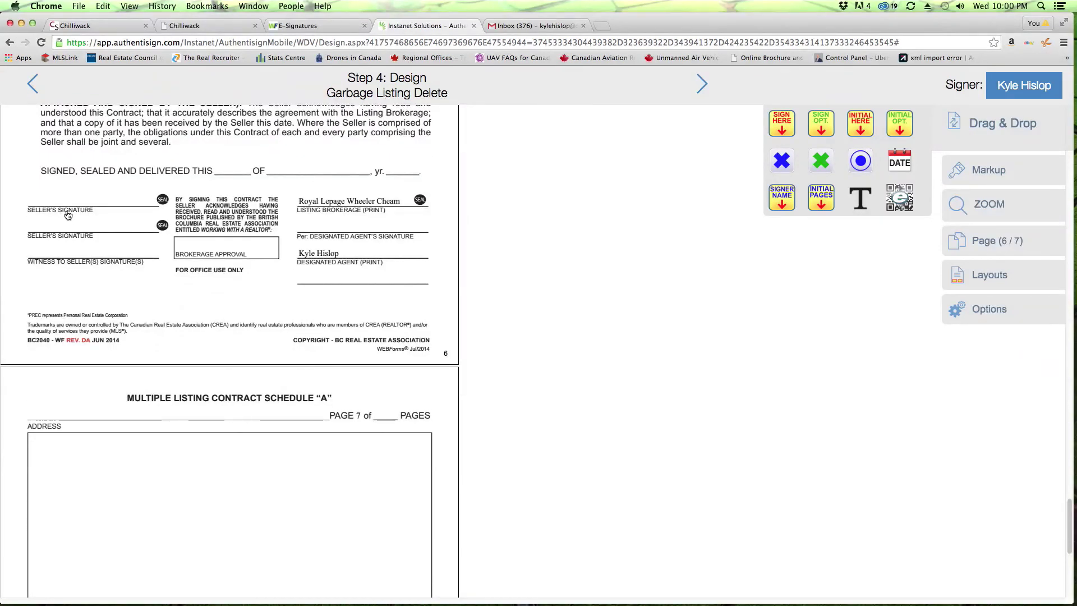
Step: Add a signature field on the Seller's Signature line and an initials field on page 7
{"action": "mouse_move", "coordinate": [781, 128]}
{"action": "left_mouse_down"}
{"action": "mouse_move", "coordinate": [86, 240]}
{"action": "mouse_move", "coordinate": [135, 209]}
{"action": "mouse_move", "coordinate": [92, 191]}
{"action": "left_mouse_up"}
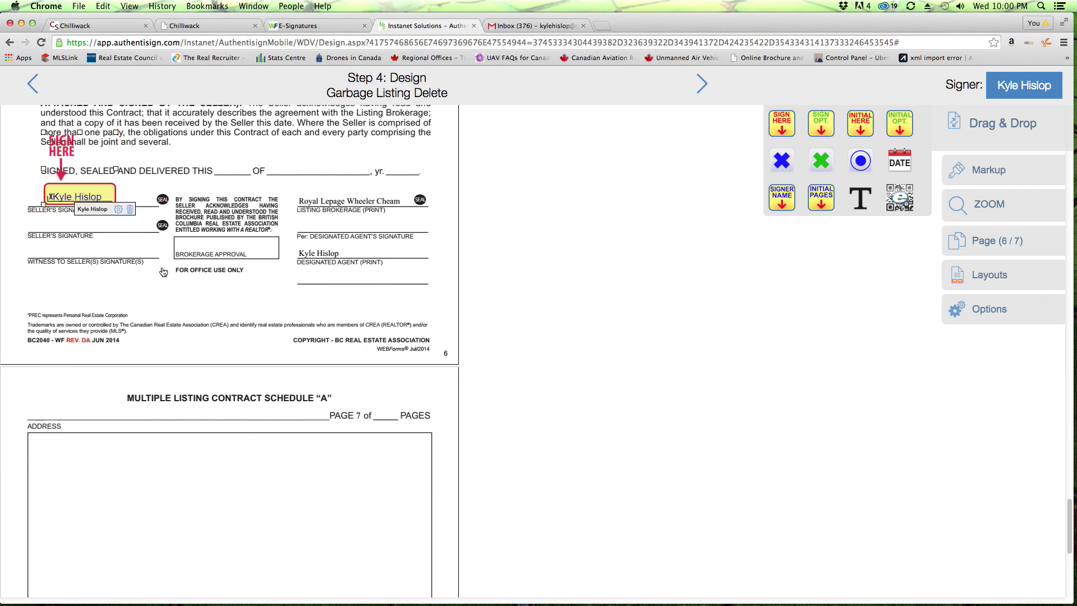
{"action": "scroll", "coordinate": [312, 372], "scroll_direction": "down", "scroll_amount": 10}
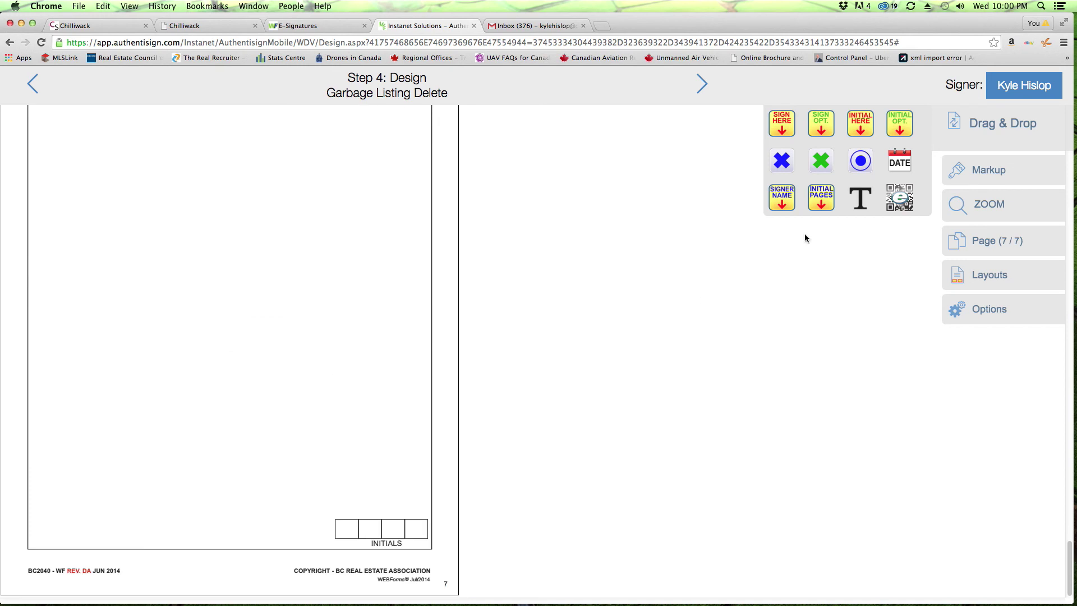
{"action": "left_click_drag", "start_coordinate": [860, 123], "coordinate": [342, 529]}
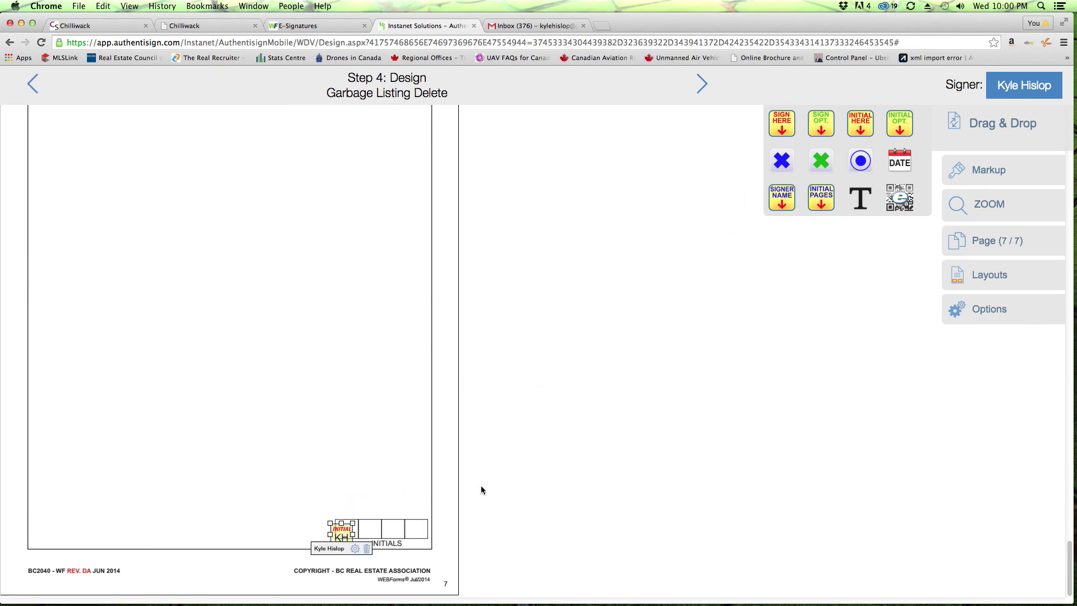
{"action": "scroll", "coordinate": [494, 477], "scroll_direction": "up", "scroll_amount": 1}
{"action": "scroll", "coordinate": [504, 468], "scroll_direction": "down", "scroll_amount": 1}
{"action": "left_click_drag", "start_coordinate": [341, 534], "coordinate": [347, 528]}
{"action": "scroll", "coordinate": [438, 448], "scroll_direction": "up", "scroll_amount": 3}
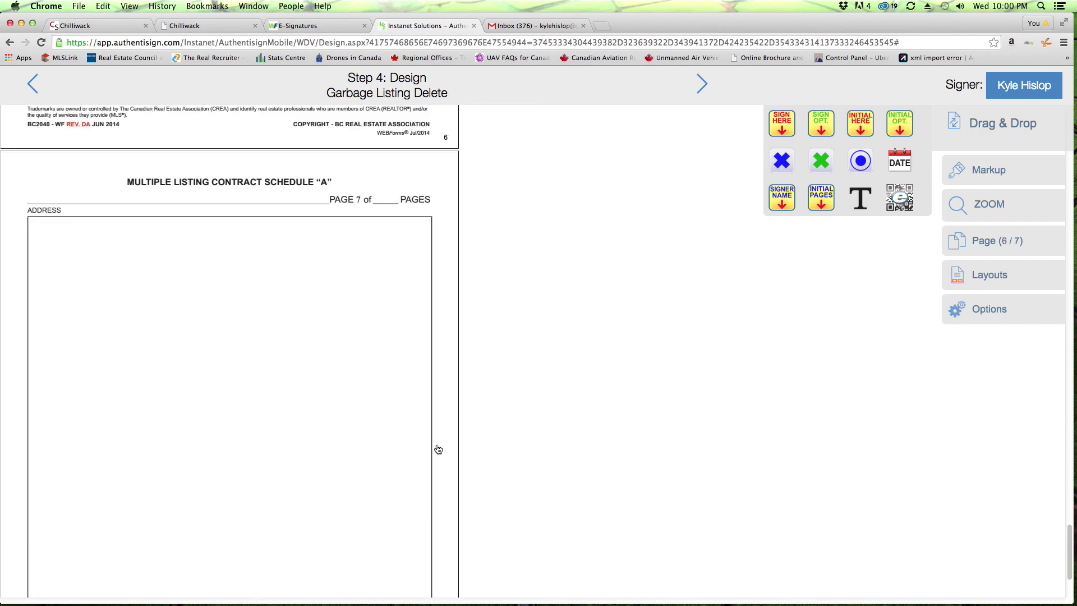
{"action": "scroll", "coordinate": [438, 449], "scroll_direction": "up", "scroll_amount": 20}
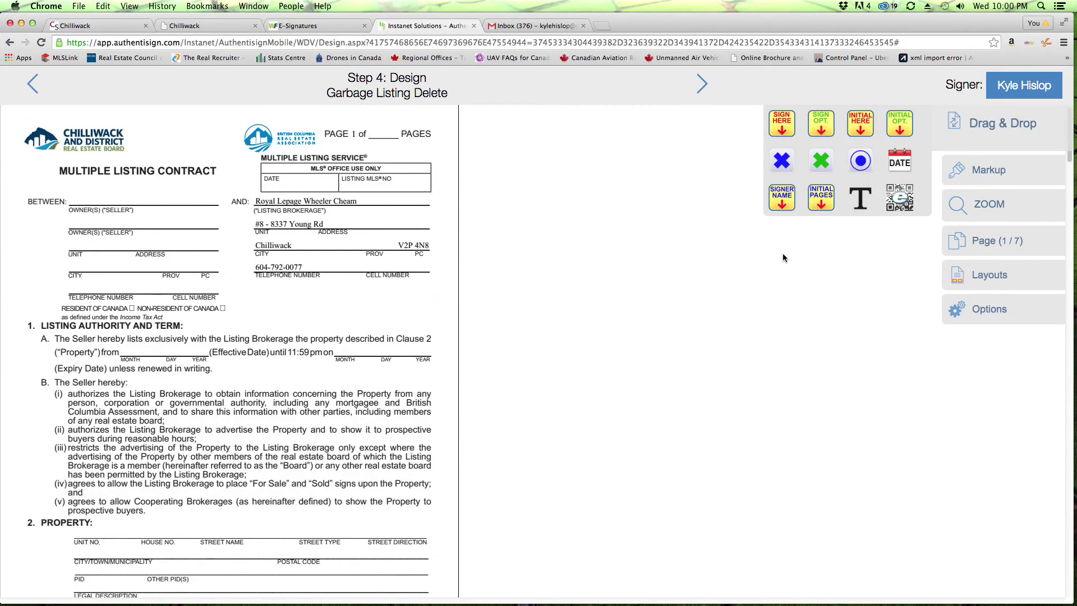
{"action": "left_click", "coordinate": [973, 170]}
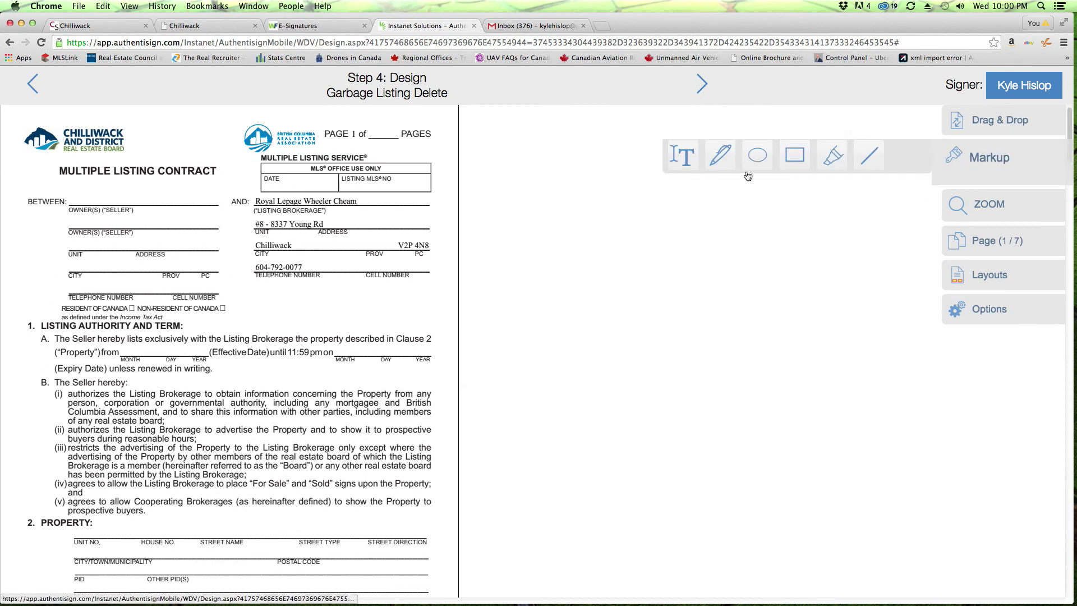
Step: Add the total page count 7 as text in the PAGES blanks on pages 1 and 2
{"action": "left_click", "coordinate": [673, 162]}
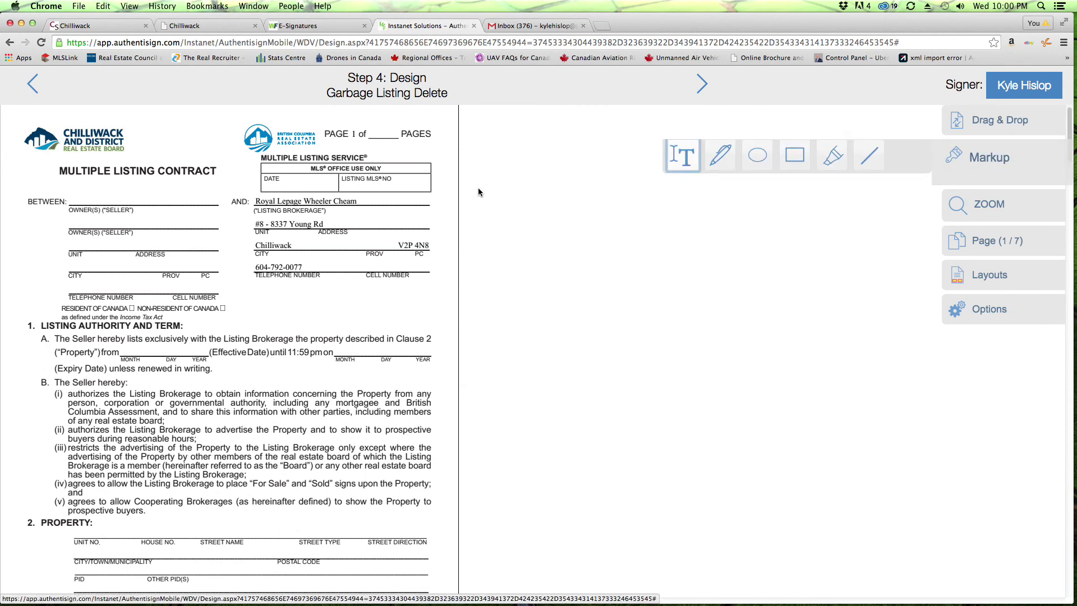
{"action": "left_click", "coordinate": [367, 129]}
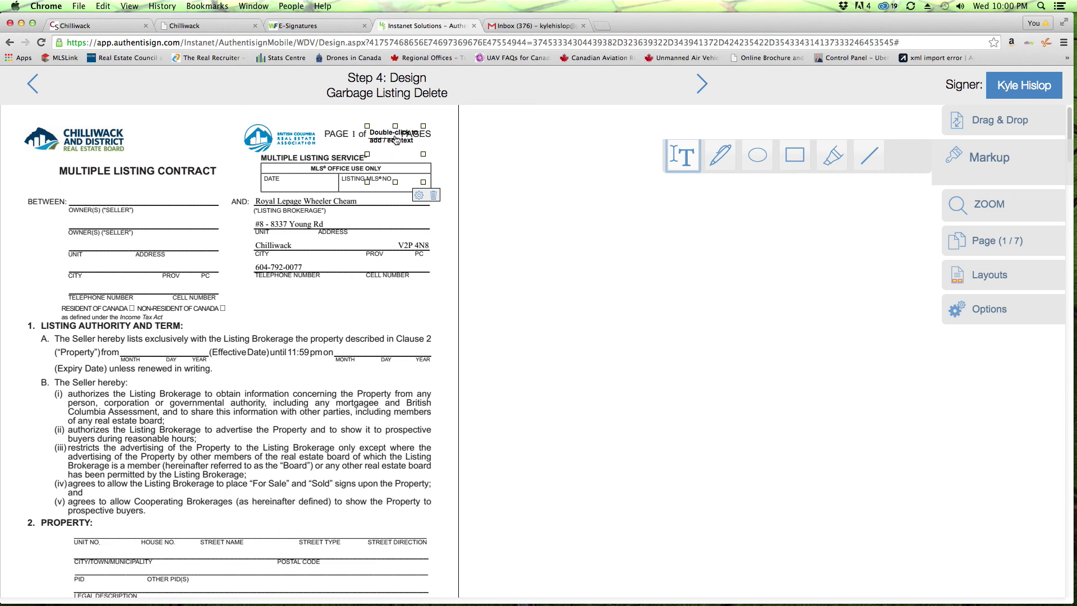
{"action": "double_click", "coordinate": [396, 140]}
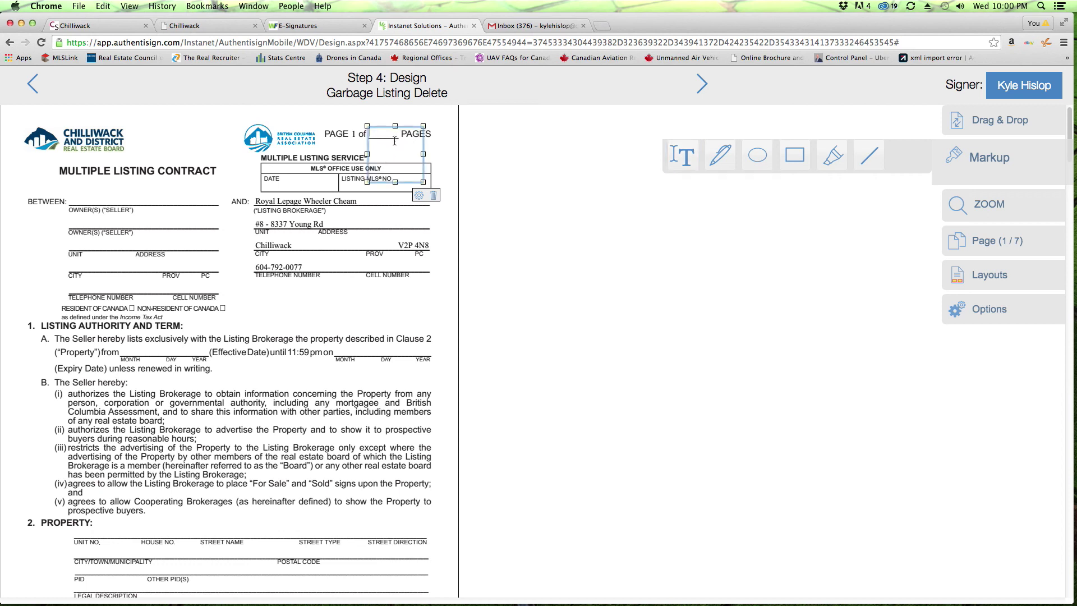
{"action": "left_click", "coordinate": [472, 139]}
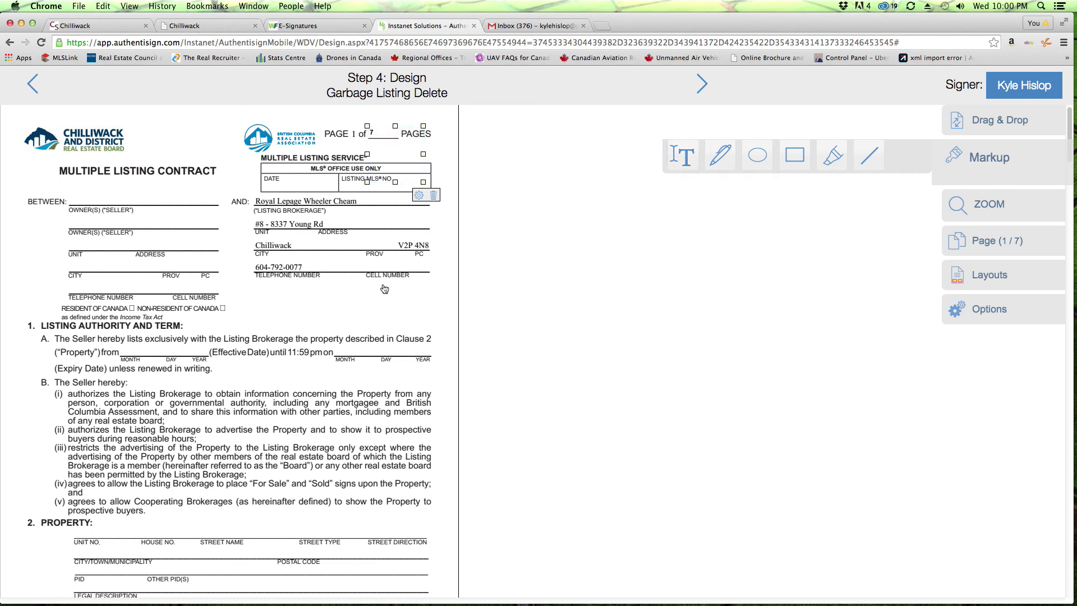
{"action": "scroll", "coordinate": [385, 303], "scroll_direction": "down", "scroll_amount": 6}
{"action": "scroll", "coordinate": [812, 279], "scroll_direction": "down", "scroll_amount": 2}
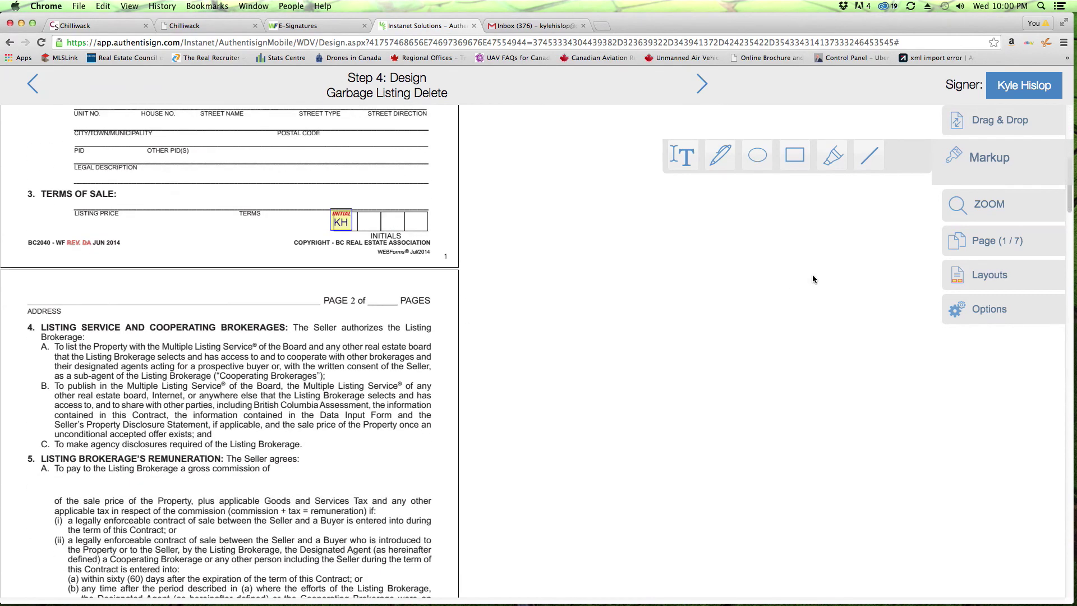
{"action": "left_click", "coordinate": [685, 160]}
{"action": "left_click", "coordinate": [377, 299]}
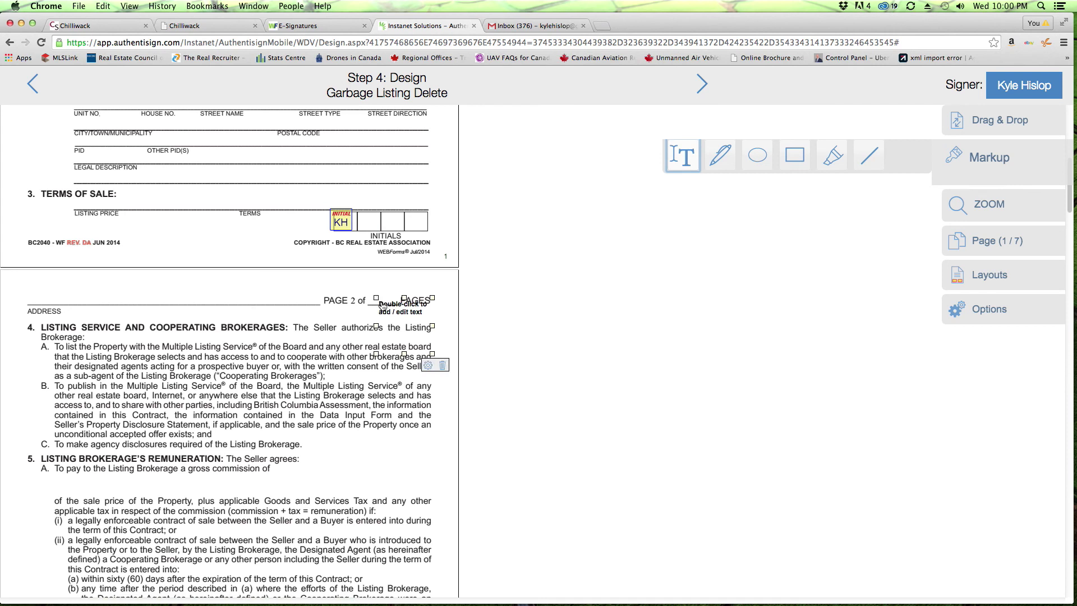
{"action": "double_click", "coordinate": [385, 310]}
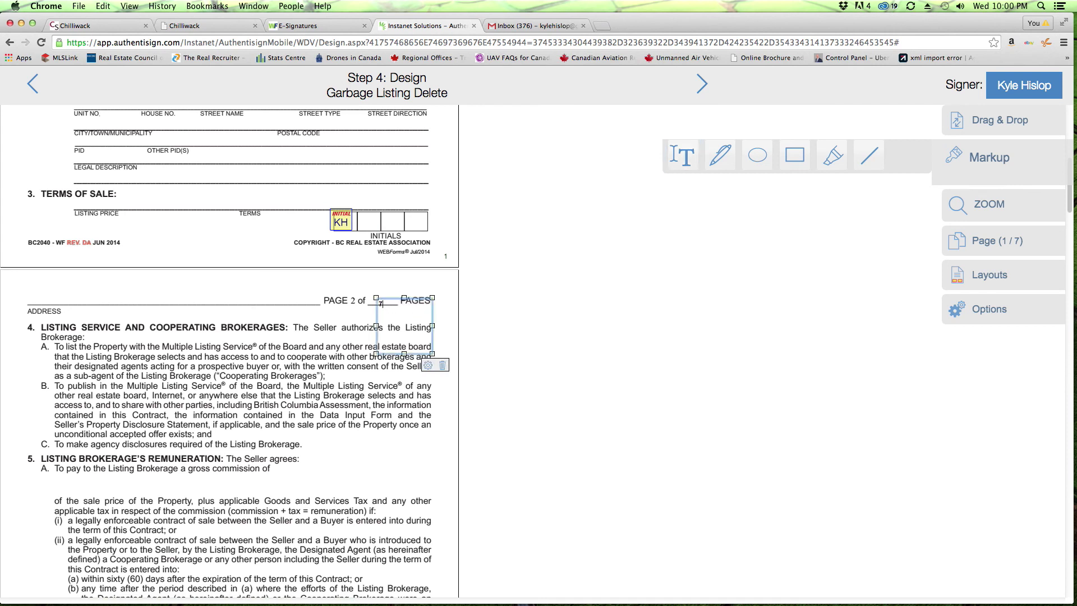
{"action": "left_click", "coordinate": [298, 383]}
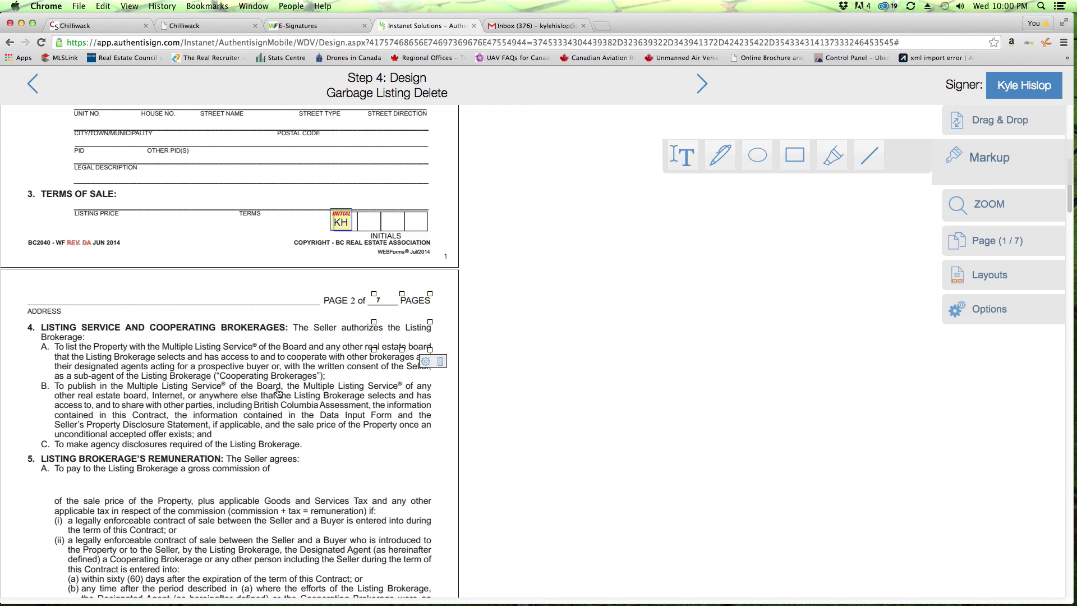
Step: Draw and delete a test rectangle over clause 5, then finish the design step
{"action": "scroll", "coordinate": [278, 393], "scroll_direction": "down", "scroll_amount": 4}
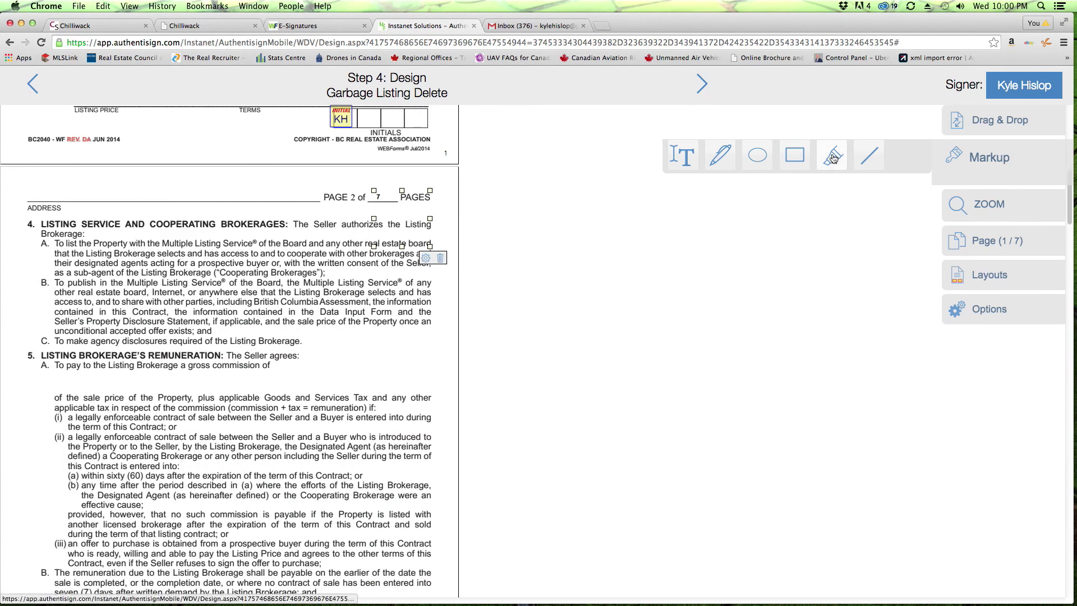
{"action": "left_click", "coordinate": [795, 155]}
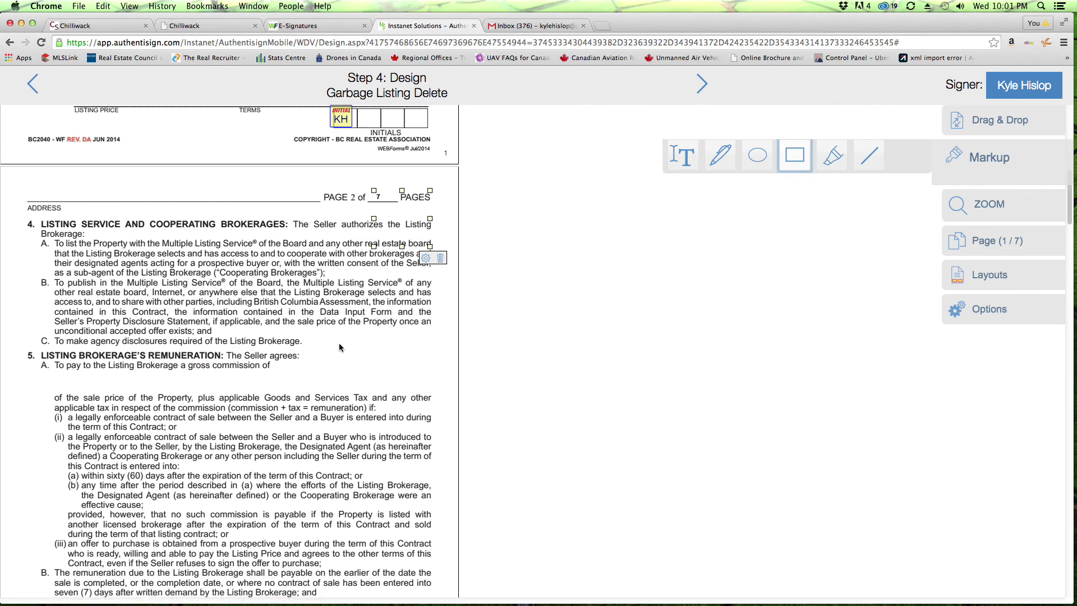
{"action": "left_click_drag", "start_coordinate": [330, 344], "coordinate": [398, 416]}
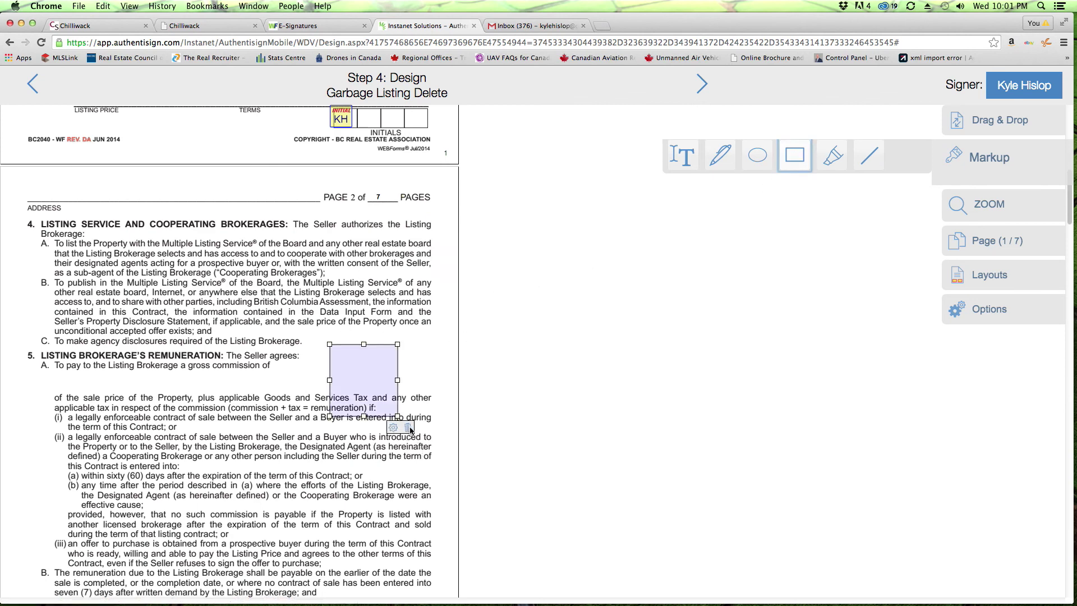
{"action": "left_click", "coordinate": [409, 428]}
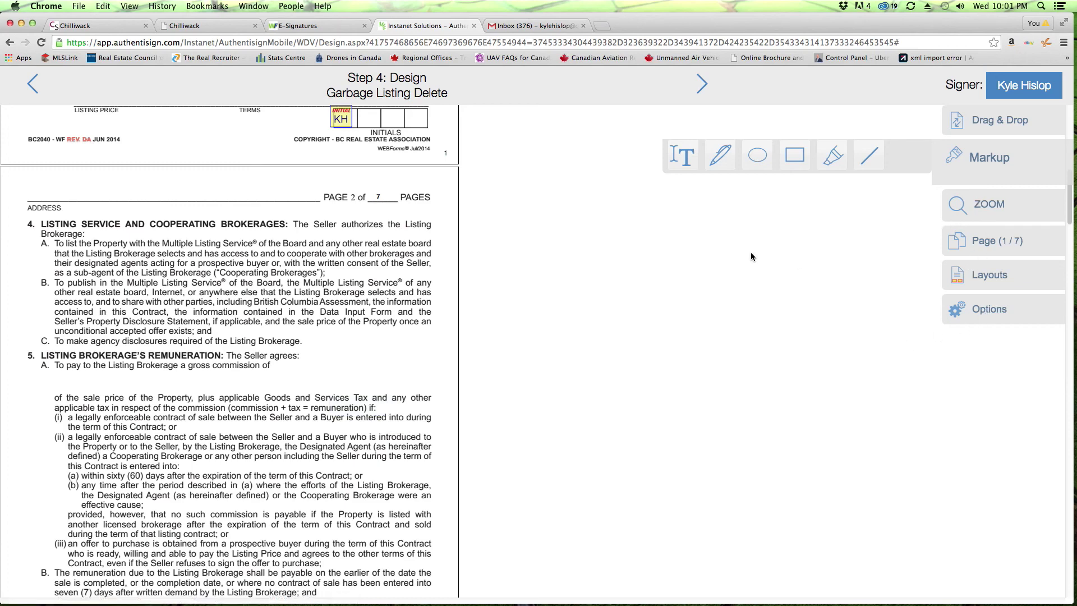
{"action": "scroll", "coordinate": [306, 401], "scroll_direction": "up", "scroll_amount": 10}
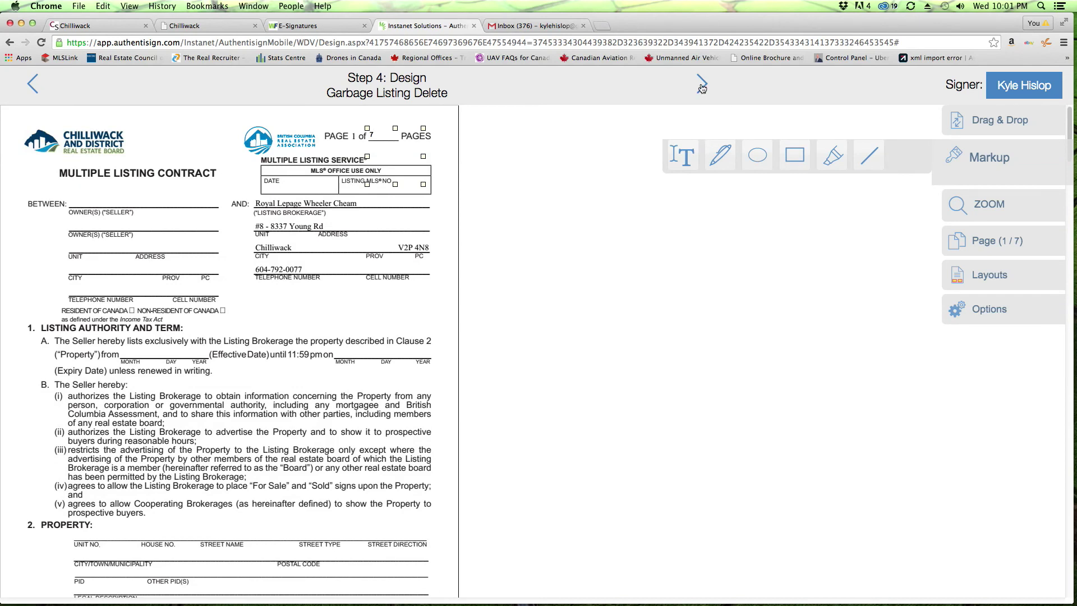
{"action": "left_click", "coordinate": [702, 85]}
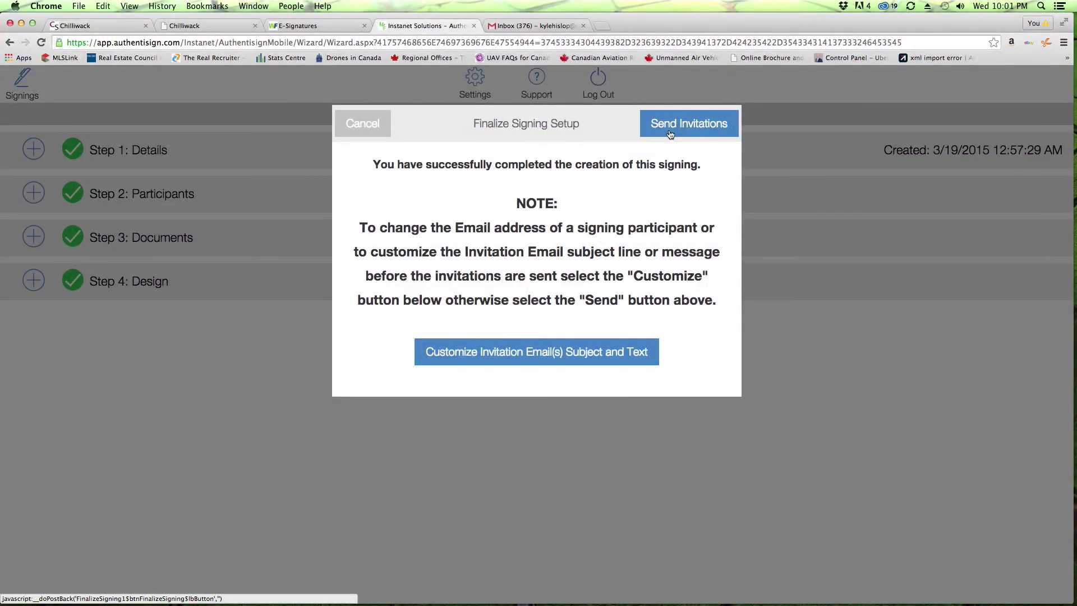
Step: Send the Garbage Listing Delete invitations and acknowledge the confirmation alert
{"action": "left_click", "coordinate": [691, 124]}
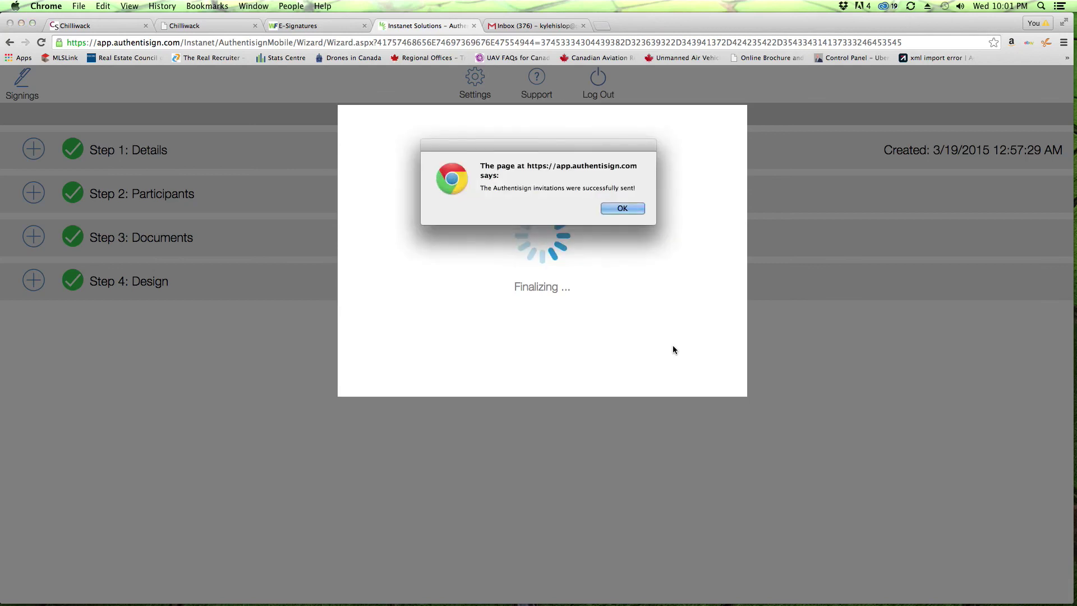
{"action": "left_click", "coordinate": [630, 207]}
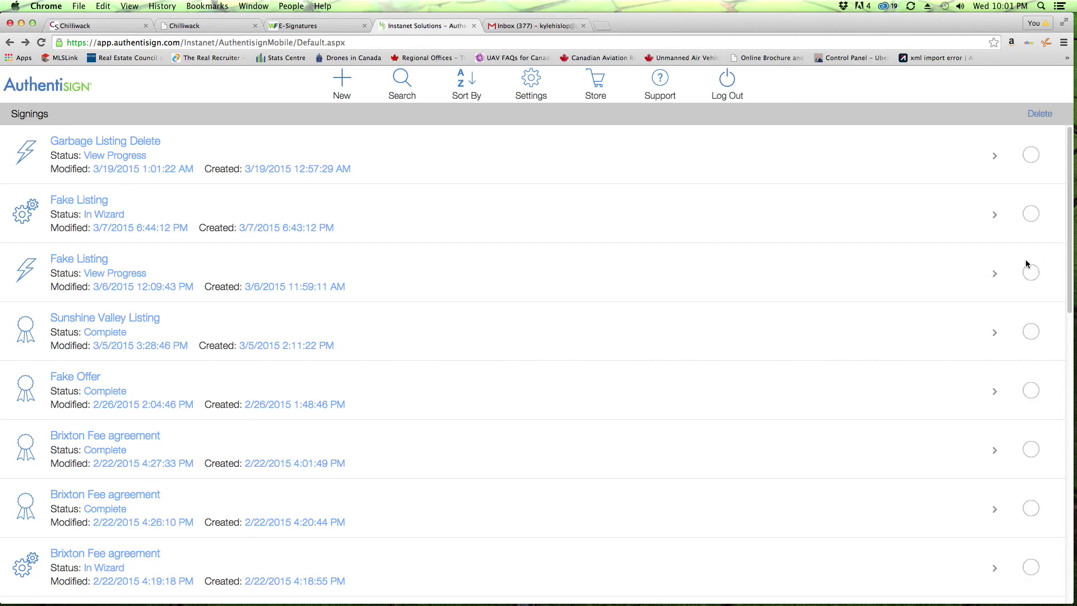
Step: Delete the two Fake Listing signings, then switch to the Gmail inbox tab
{"action": "left_click", "coordinate": [1031, 272]}
{"action": "left_click", "coordinate": [1032, 214]}
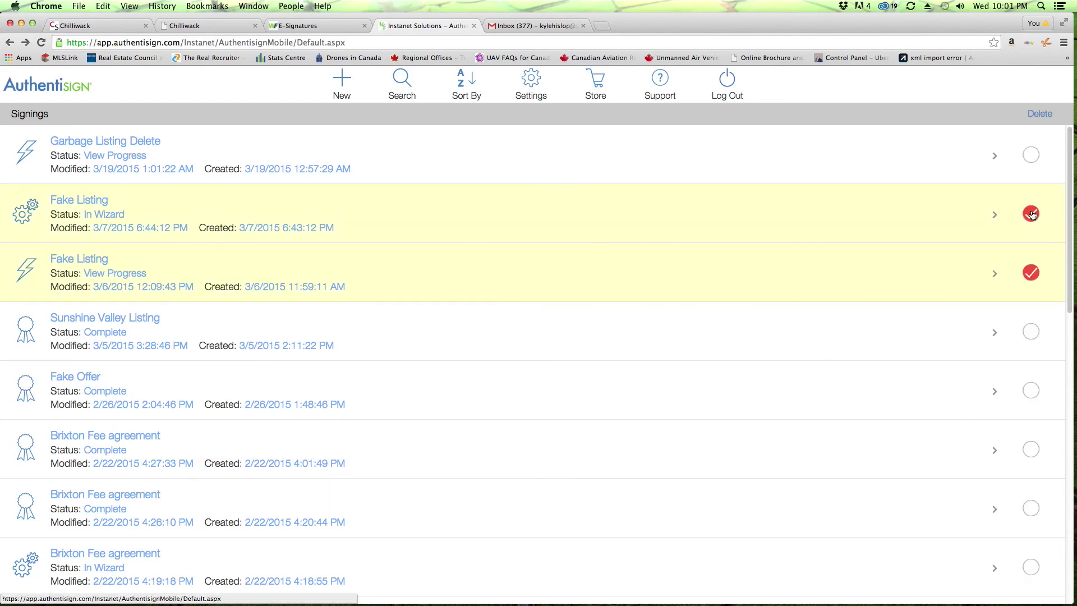
{"action": "left_click", "coordinate": [1040, 116]}
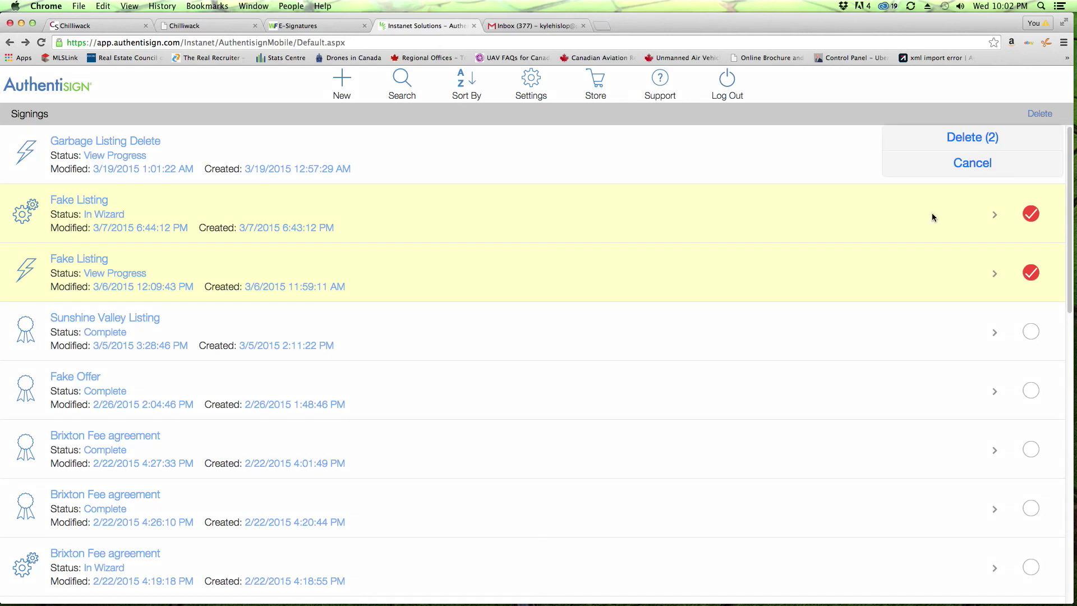
{"action": "left_click", "coordinate": [970, 147]}
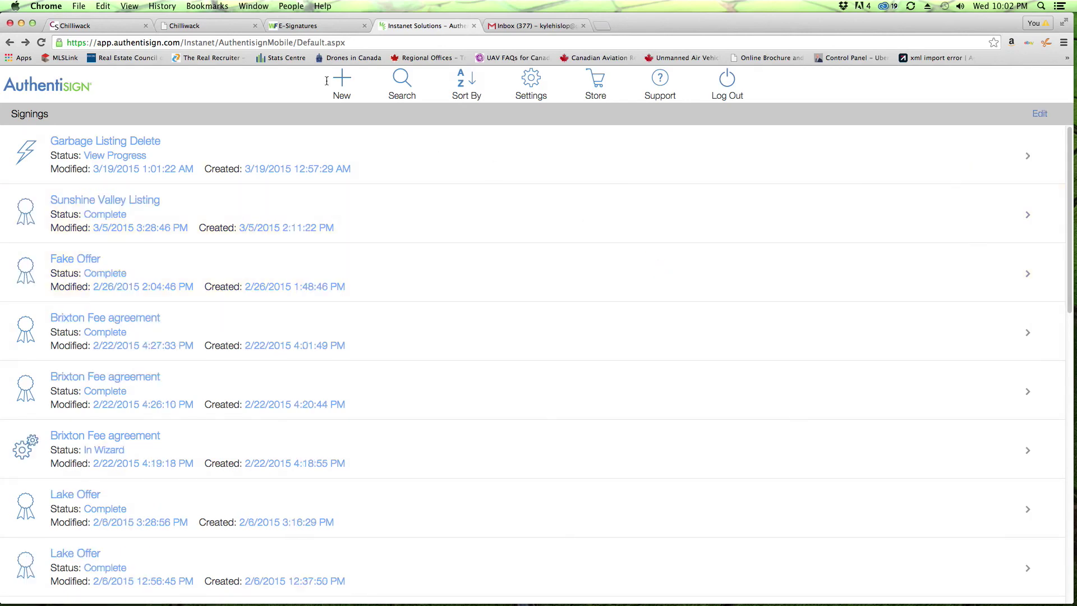
{"action": "left_click", "coordinate": [533, 26]}
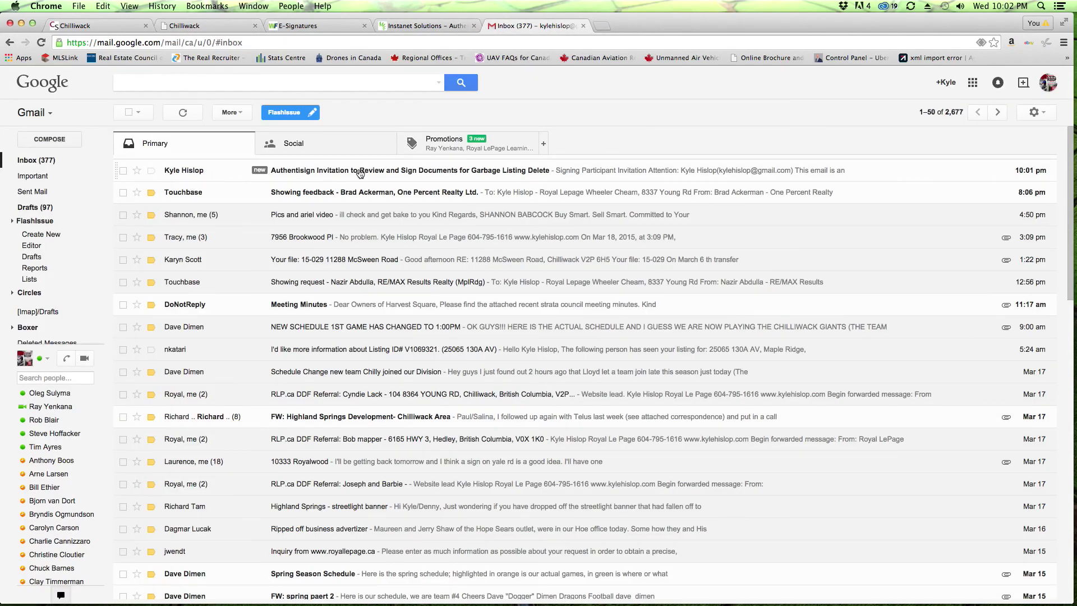
Step: Open the Authentisign invitation email for Garbage Listing Delete and scroll to the signing link
{"action": "left_click", "coordinate": [205, 172]}
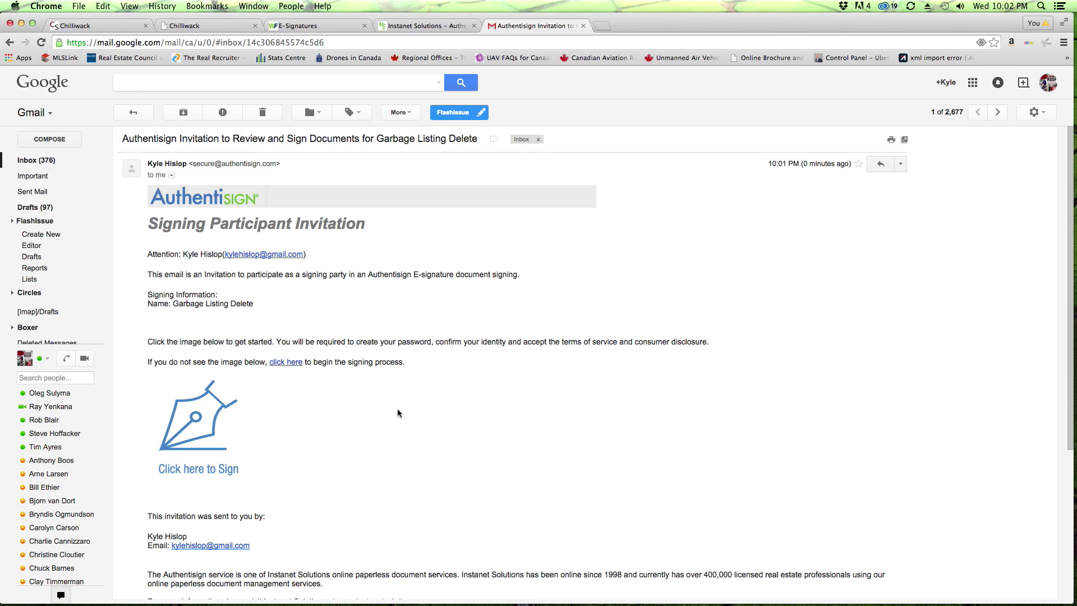
{"action": "scroll", "coordinate": [398, 414], "scroll_direction": "down", "scroll_amount": 2}
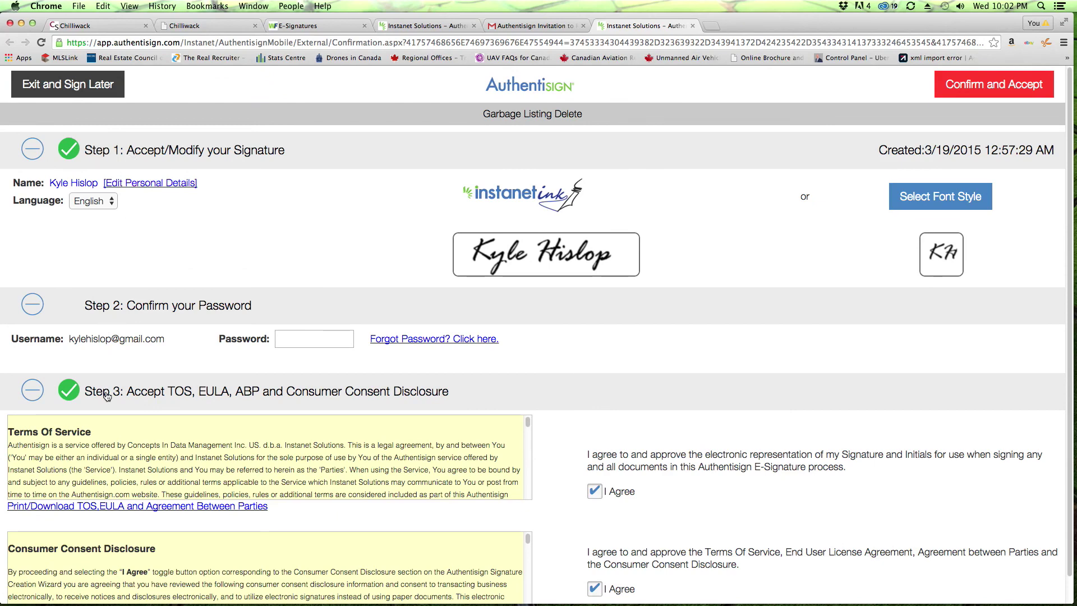
Step: Switch the signature and initials to the upright print-script font style and save it
{"action": "scroll", "coordinate": [277, 387], "scroll_direction": "down", "scroll_amount": 1}
{"action": "scroll", "coordinate": [277, 387], "scroll_direction": "up", "scroll_amount": 1}
{"action": "left_click", "coordinate": [938, 197]}
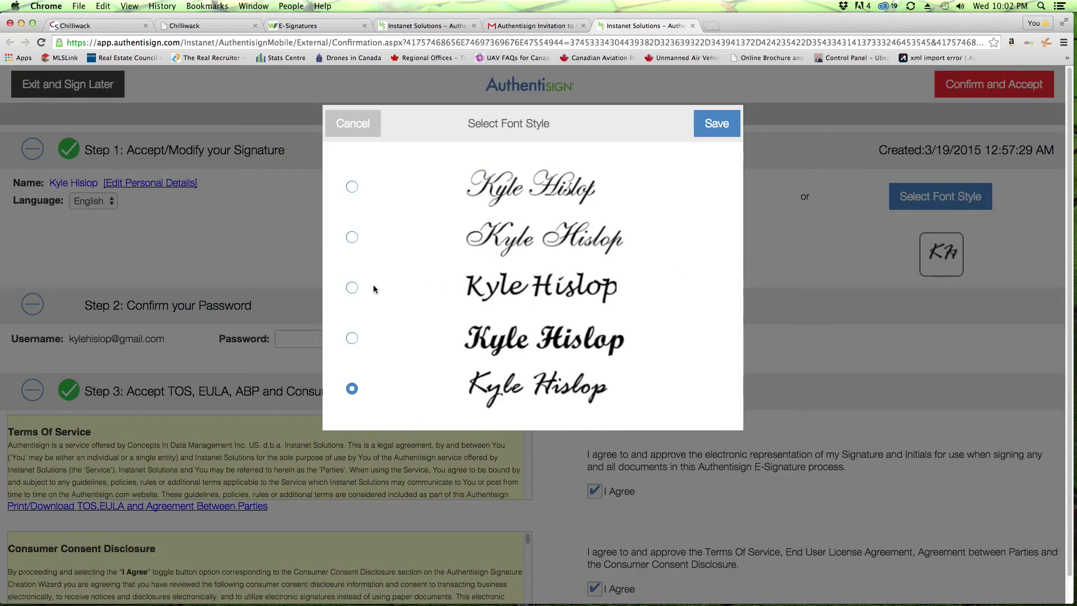
{"action": "left_click", "coordinate": [351, 287]}
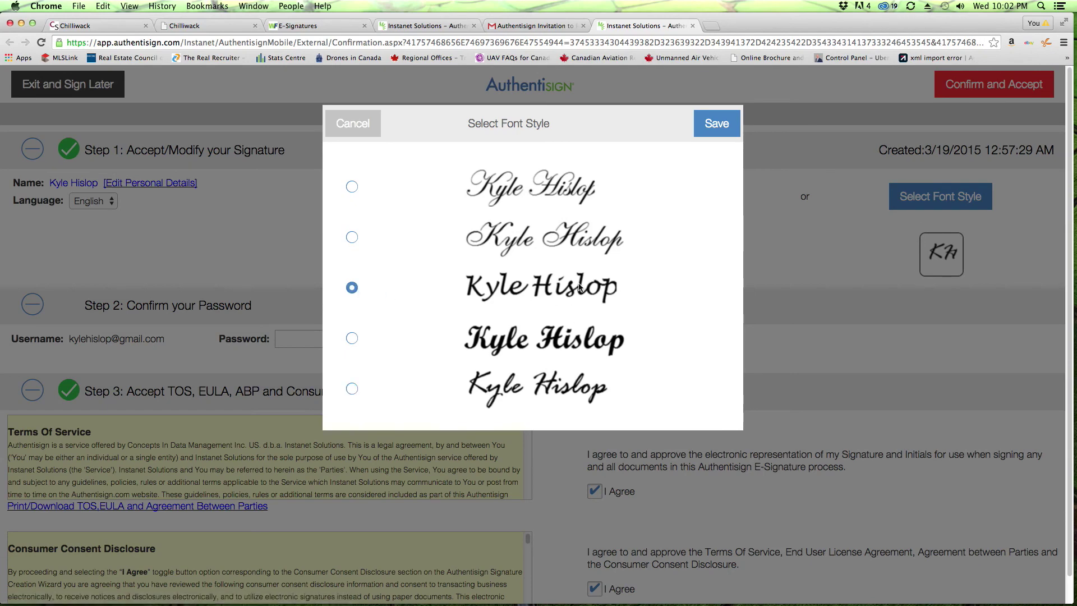
{"action": "left_click", "coordinate": [717, 124]}
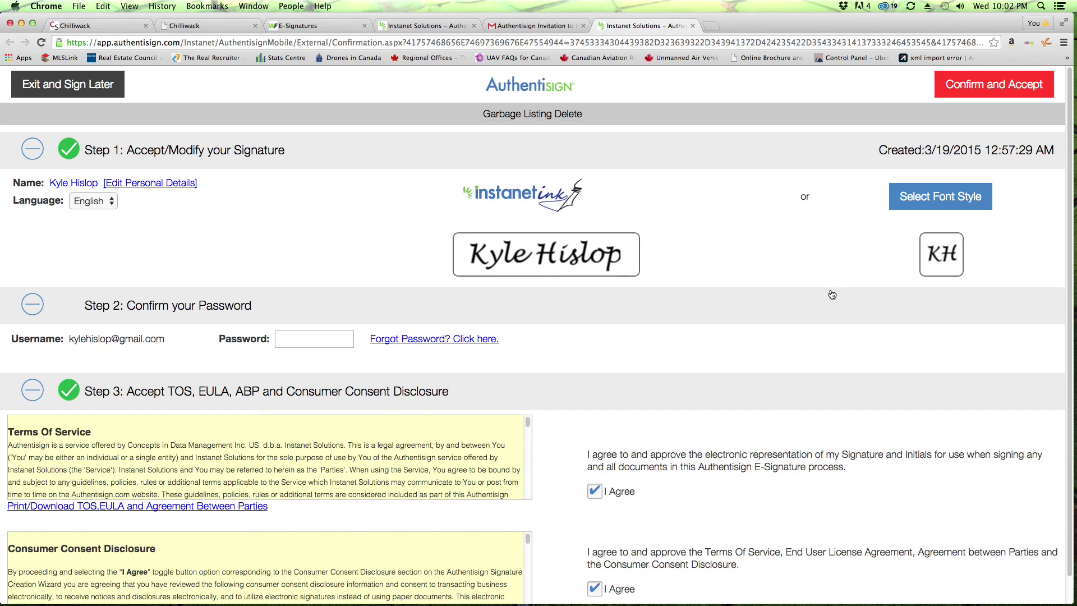
{"action": "scroll", "coordinate": [557, 315], "scroll_direction": "down", "scroll_amount": 1}
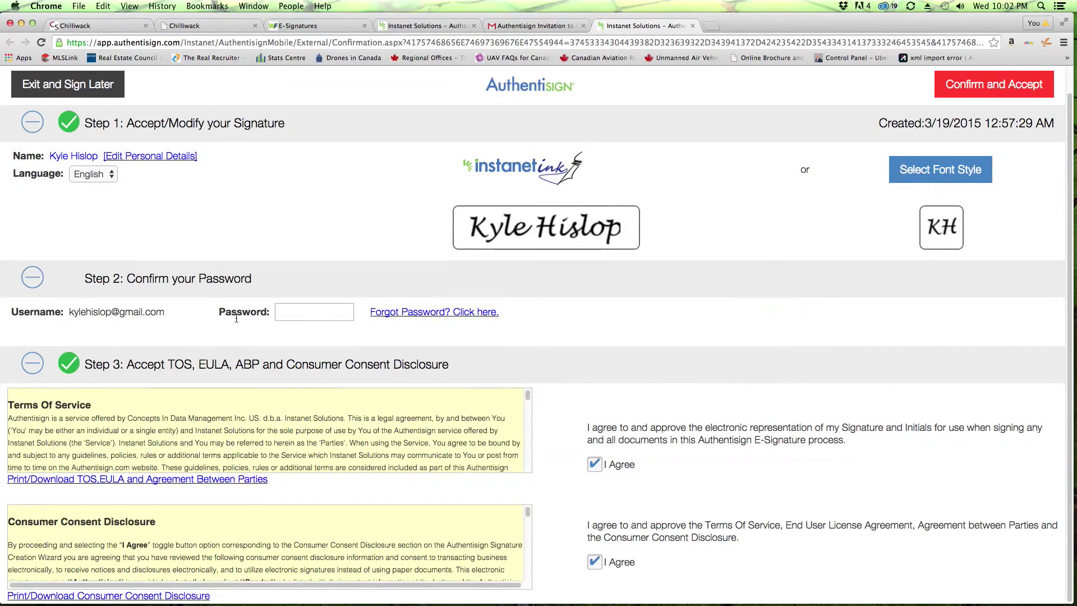
Step: Enter the account password in the Step 2 Password field to confirm and accept
{"action": "left_click", "coordinate": [305, 314]}
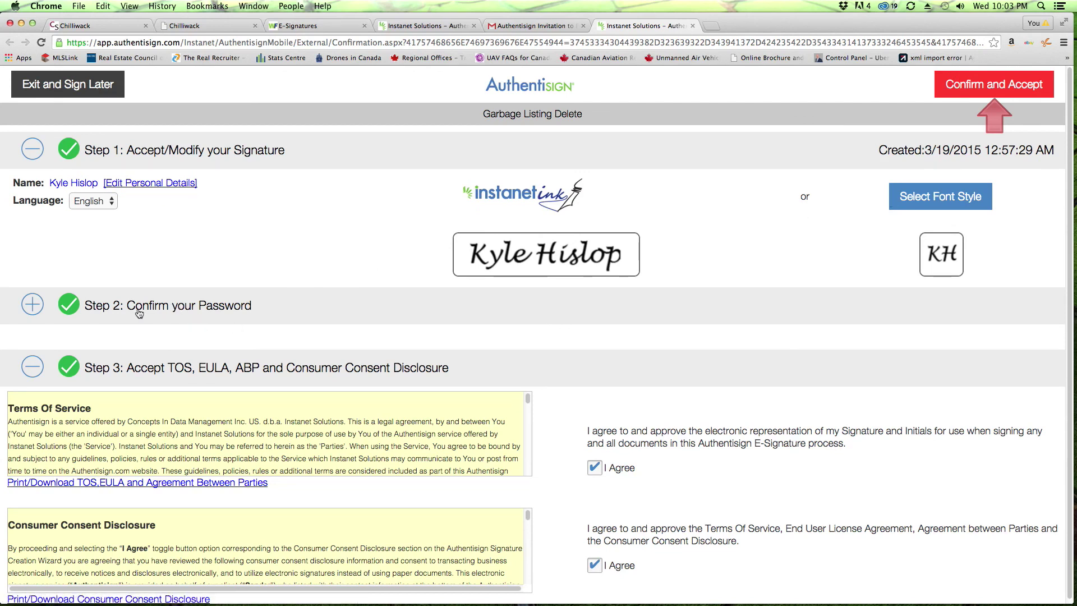
{"action": "left_click", "coordinate": [33, 306]}
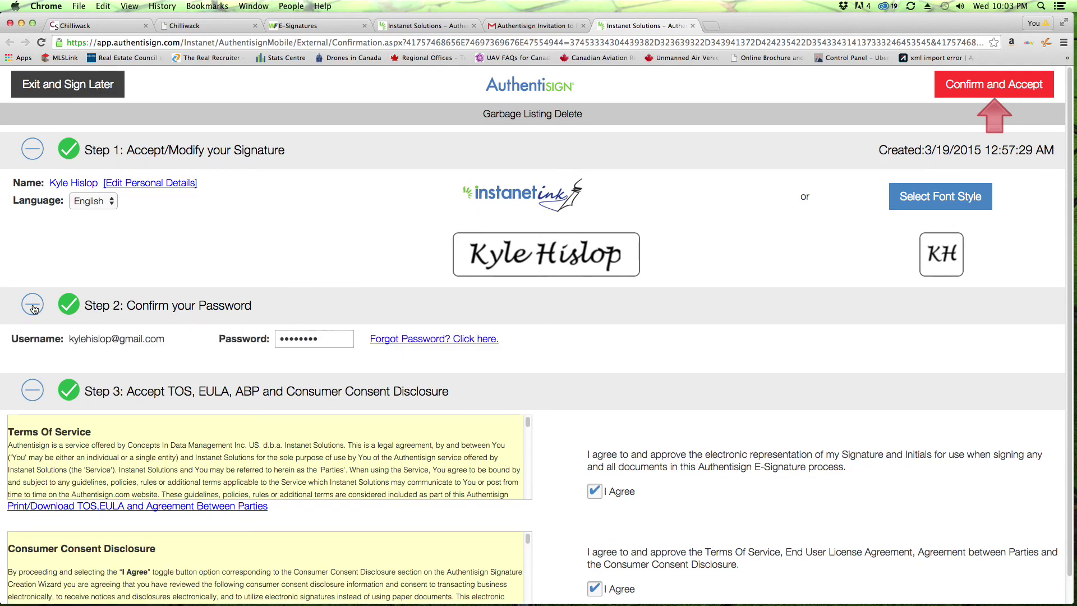
{"action": "left_click", "coordinate": [33, 307]}
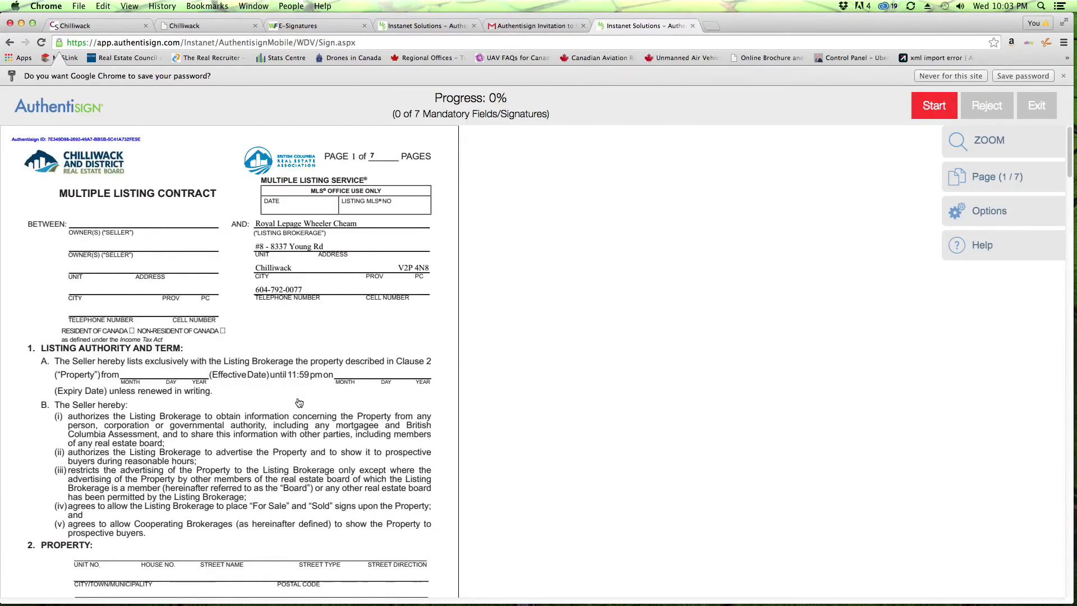
Step: Initial pages 1–5 and 7 and add the seller's signature on page 6
{"action": "scroll", "coordinate": [299, 403], "scroll_direction": "down", "scroll_amount": 20}
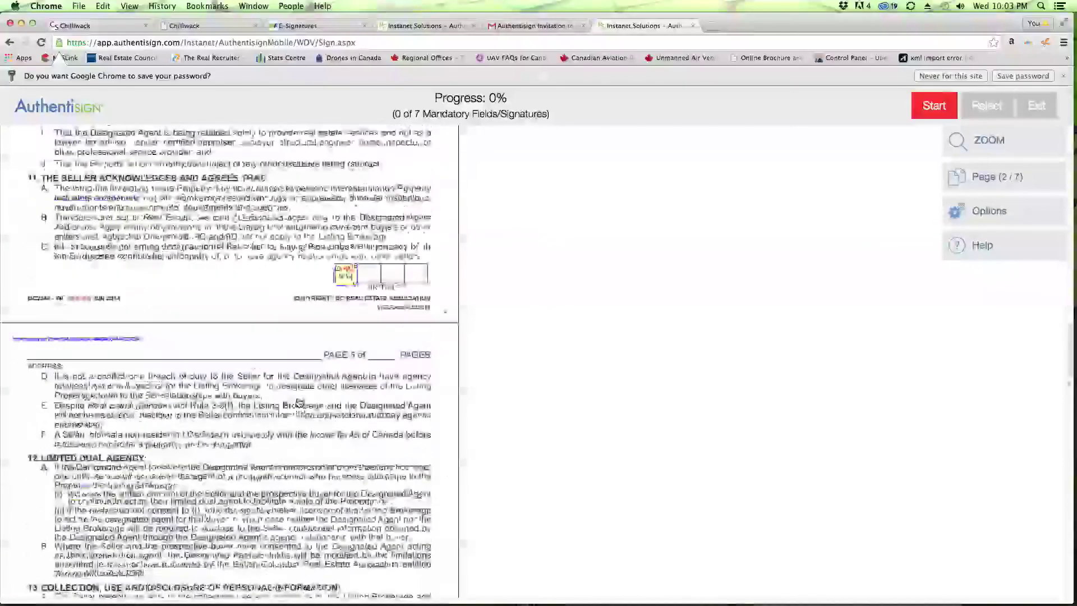
{"action": "scroll", "coordinate": [299, 402], "scroll_direction": "up", "scroll_amount": 20}
{"action": "scroll", "coordinate": [299, 402], "scroll_direction": "down", "scroll_amount": 3}
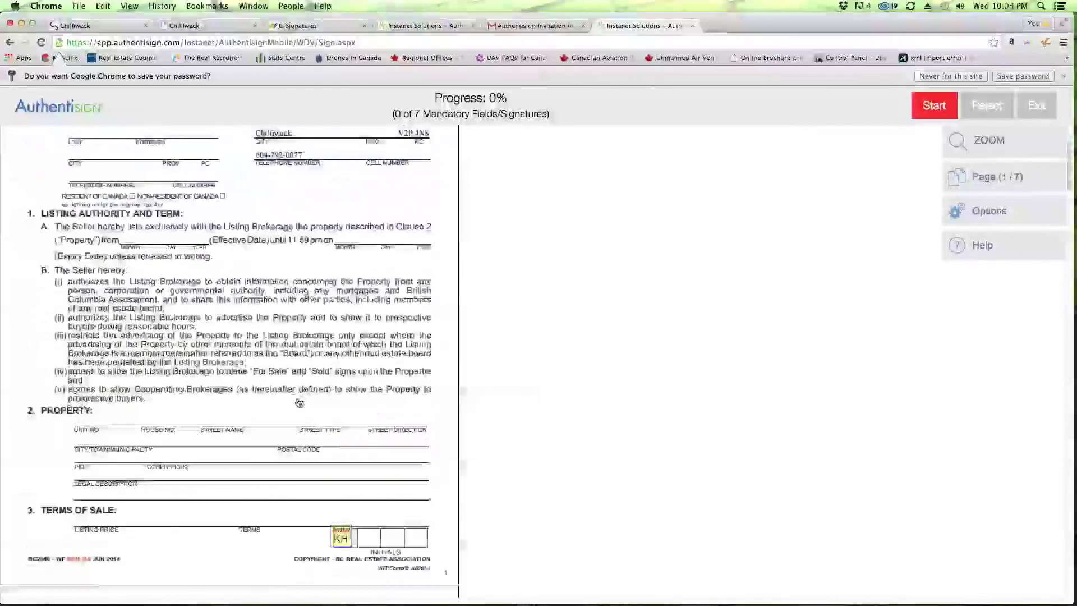
{"action": "scroll", "coordinate": [299, 403], "scroll_direction": "up", "scroll_amount": 3}
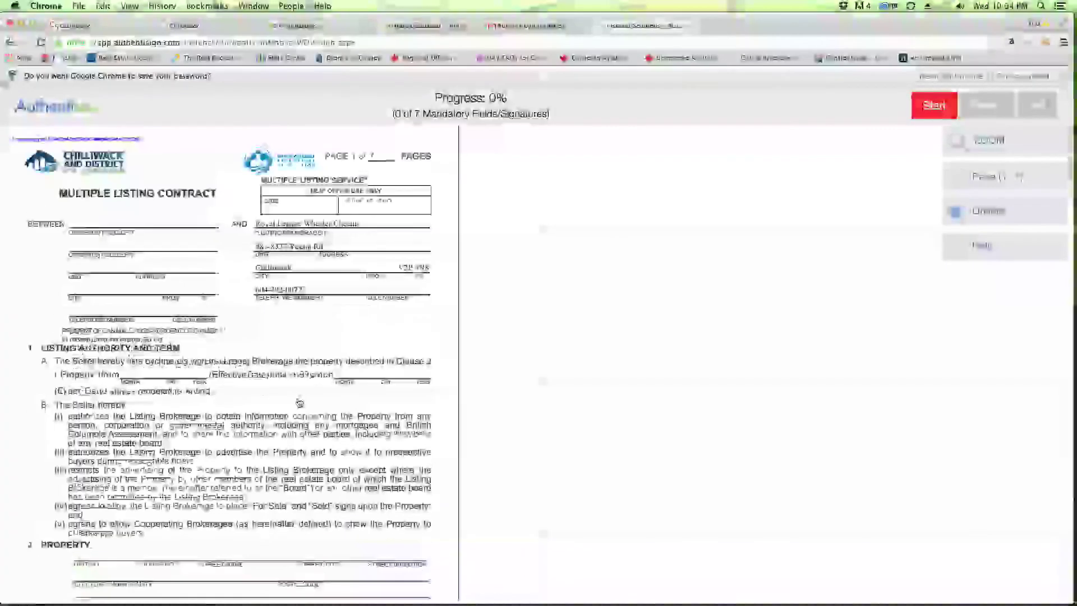
{"action": "left_click", "coordinate": [934, 112]}
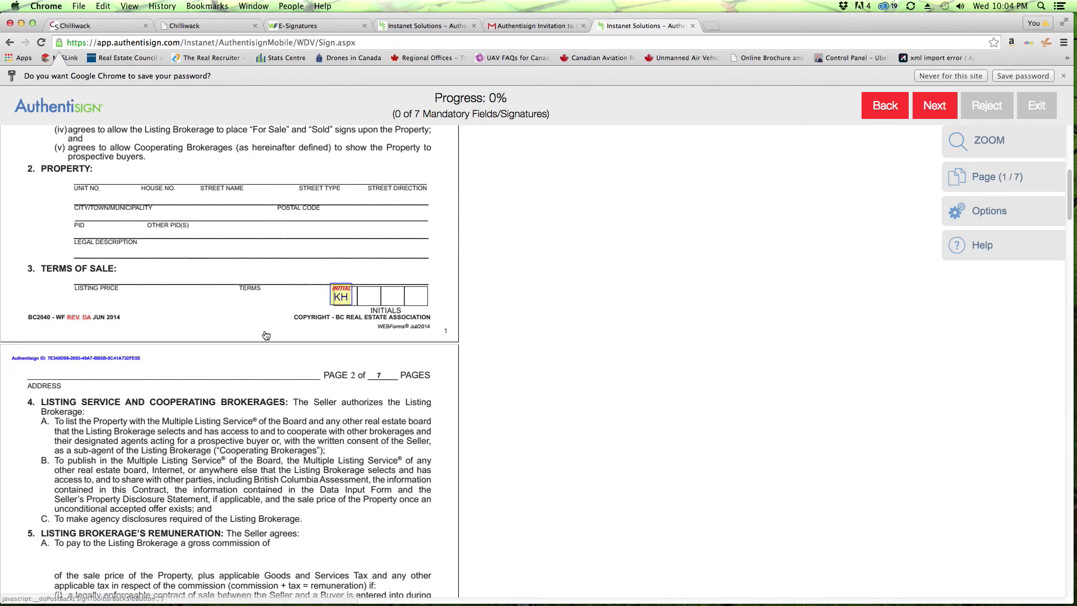
{"action": "left_click", "coordinate": [342, 295]}
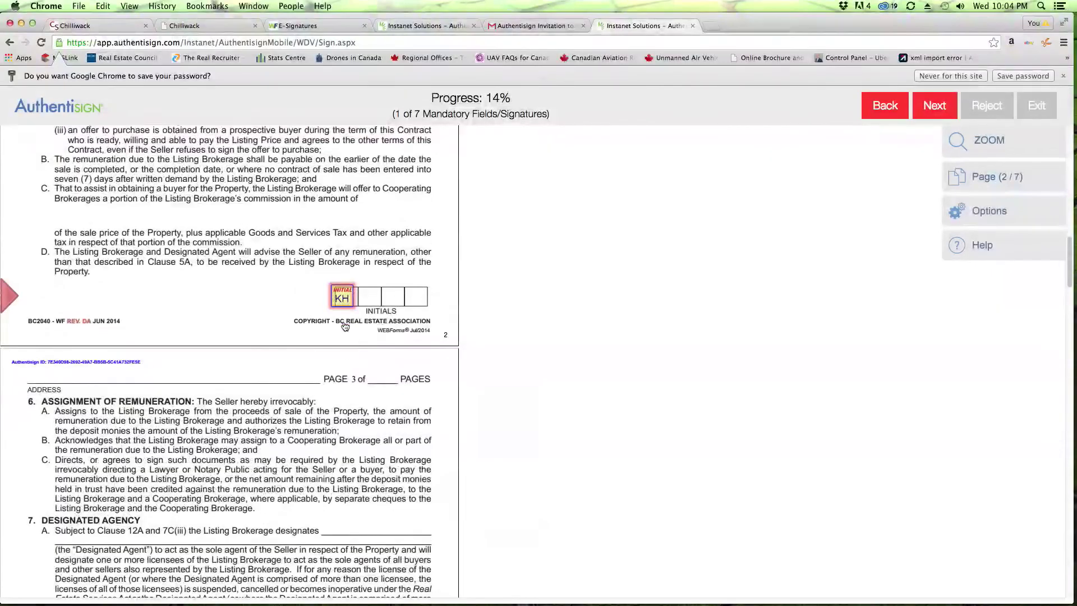
{"action": "left_click", "coordinate": [342, 296]}
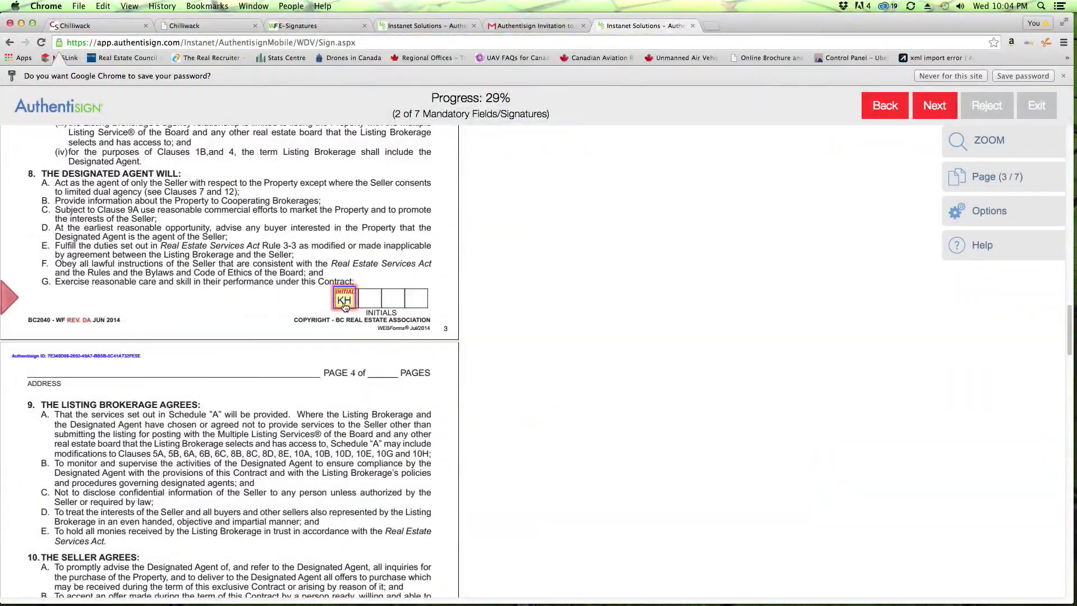
{"action": "left_click", "coordinate": [344, 298]}
{"action": "left_click", "coordinate": [345, 296]}
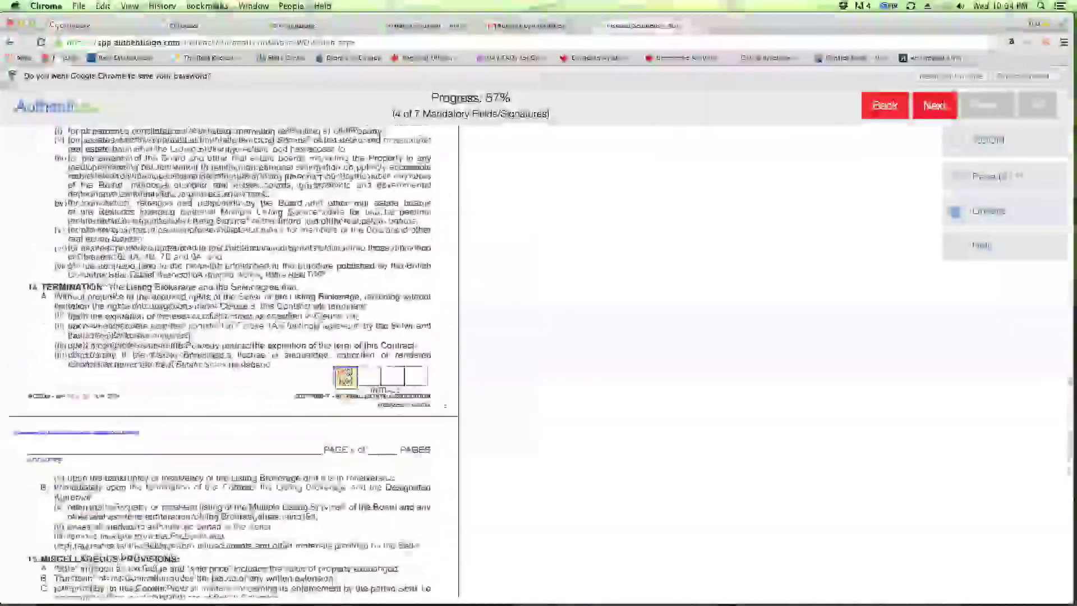
{"action": "left_click", "coordinate": [345, 303]}
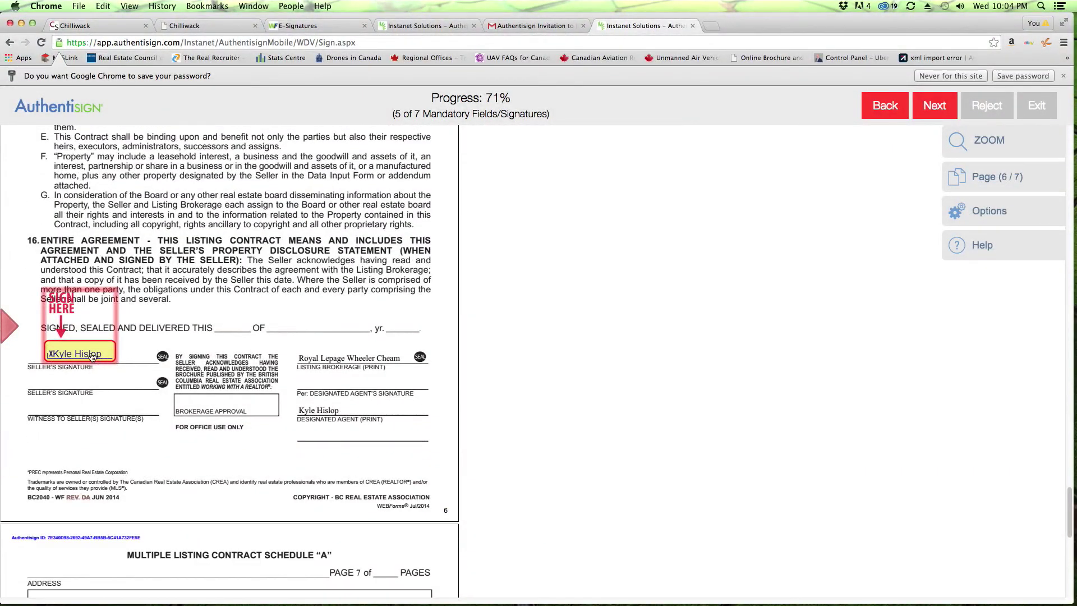
{"action": "left_click", "coordinate": [90, 354]}
{"action": "left_click", "coordinate": [345, 528]}
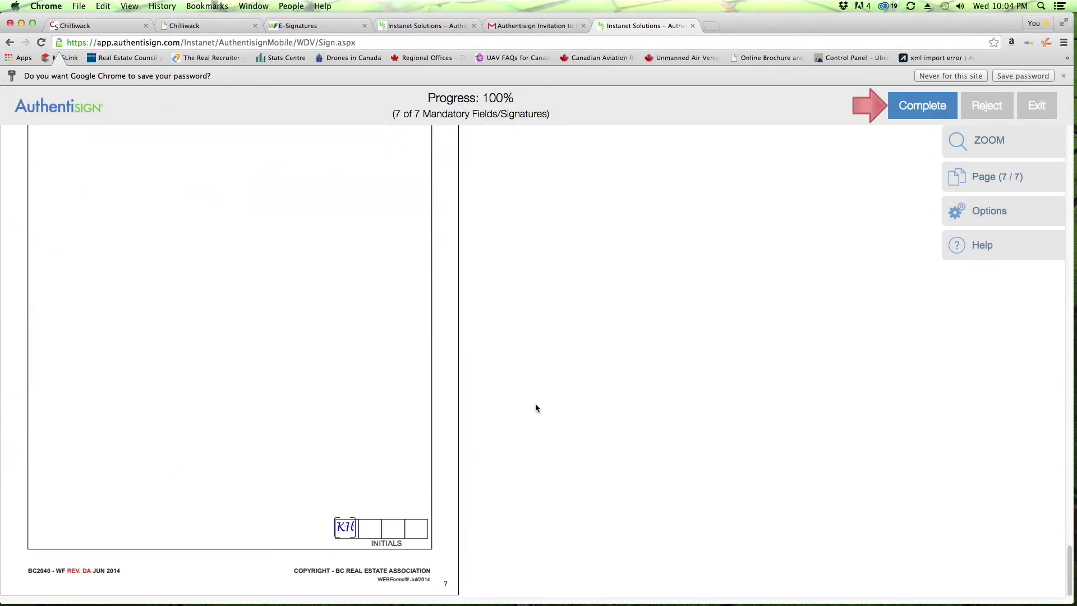
Step: Choose Complete Signing, confirm with OK, and return to the Gmail tab
{"action": "left_click", "coordinate": [918, 117]}
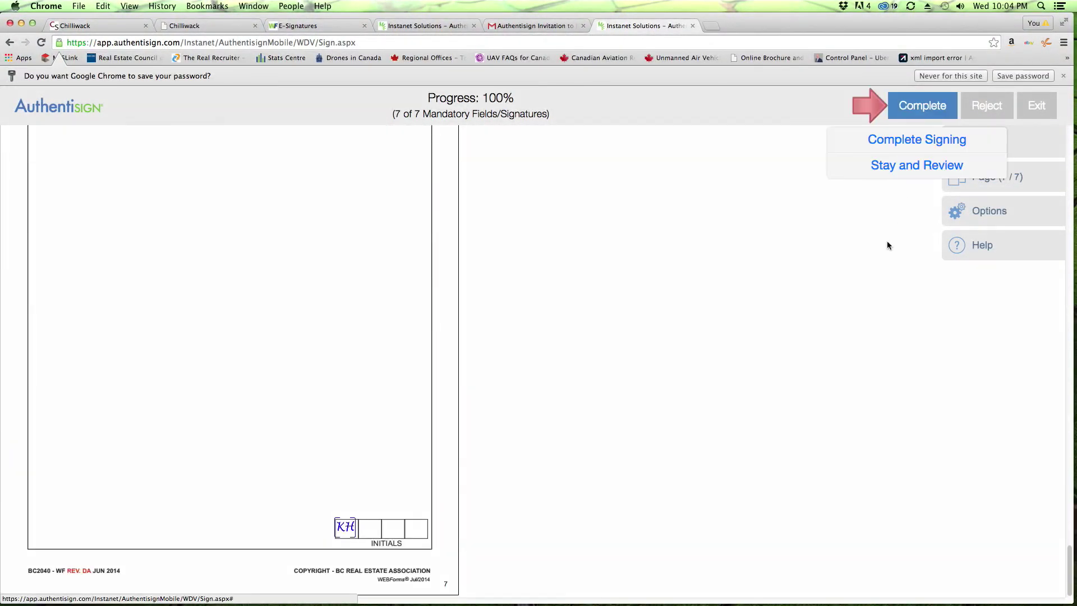
{"action": "left_click", "coordinate": [915, 139]}
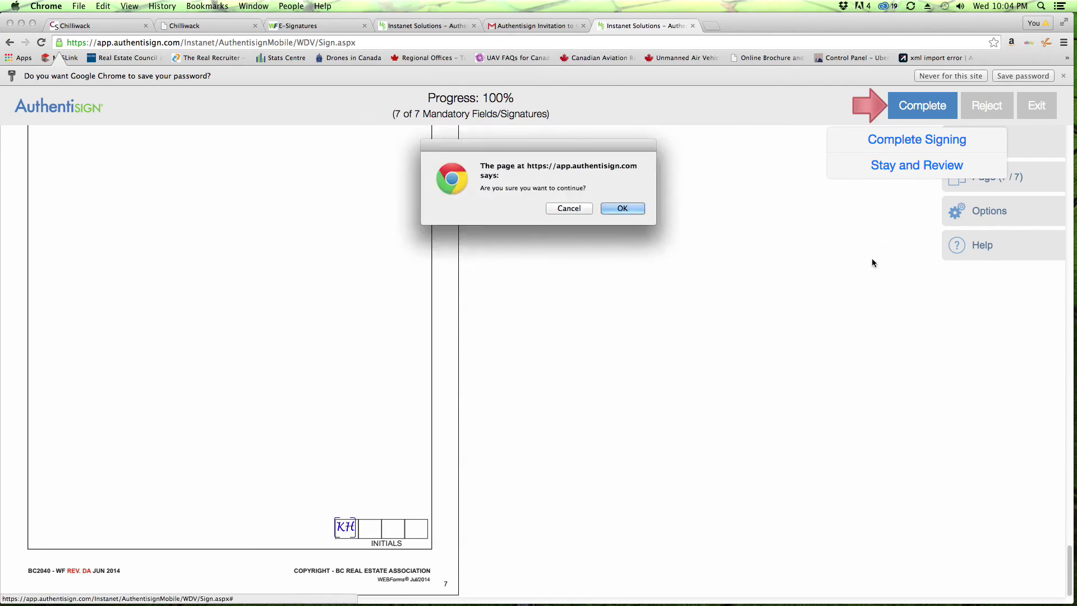
{"action": "left_click", "coordinate": [621, 209]}
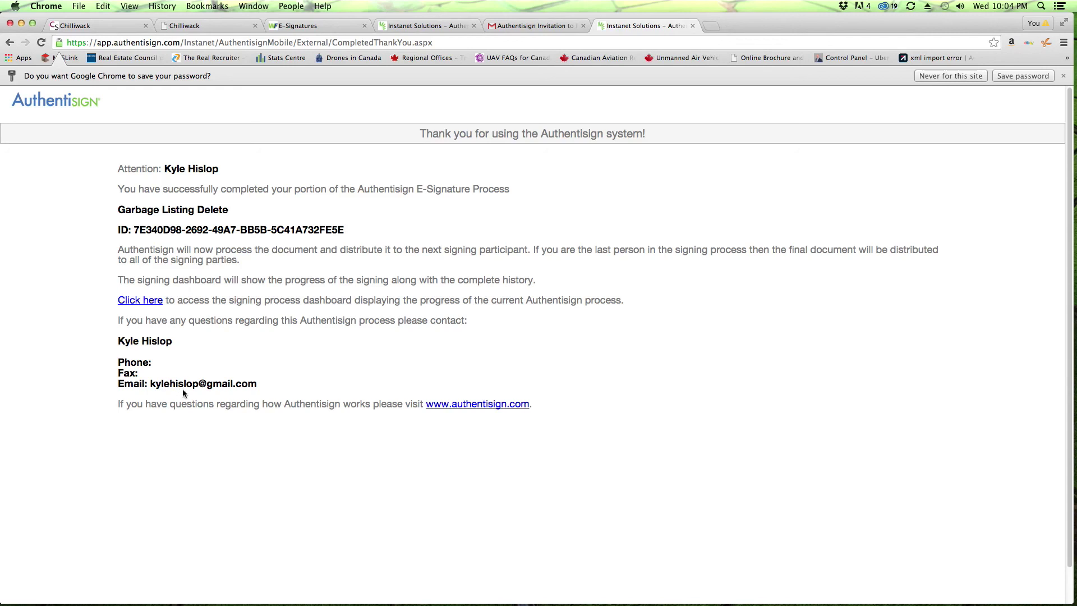
{"action": "left_click", "coordinate": [541, 26]}
Step: Read the Authentisign Signing Action notification, then refresh the inbox for new mail
{"action": "left_click", "coordinate": [36, 160]}
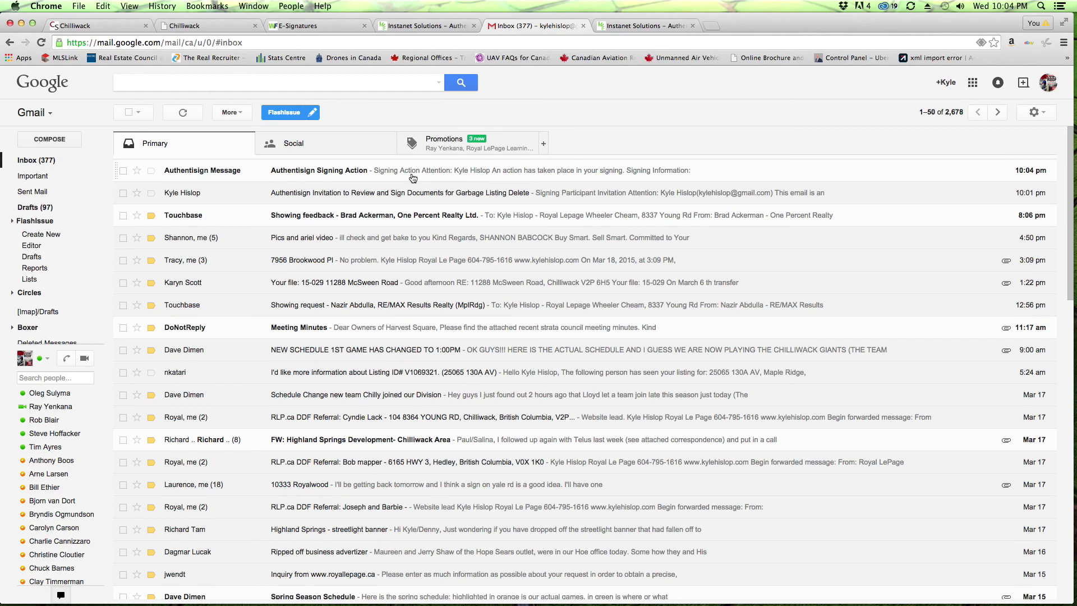
{"action": "left_click", "coordinate": [213, 170]}
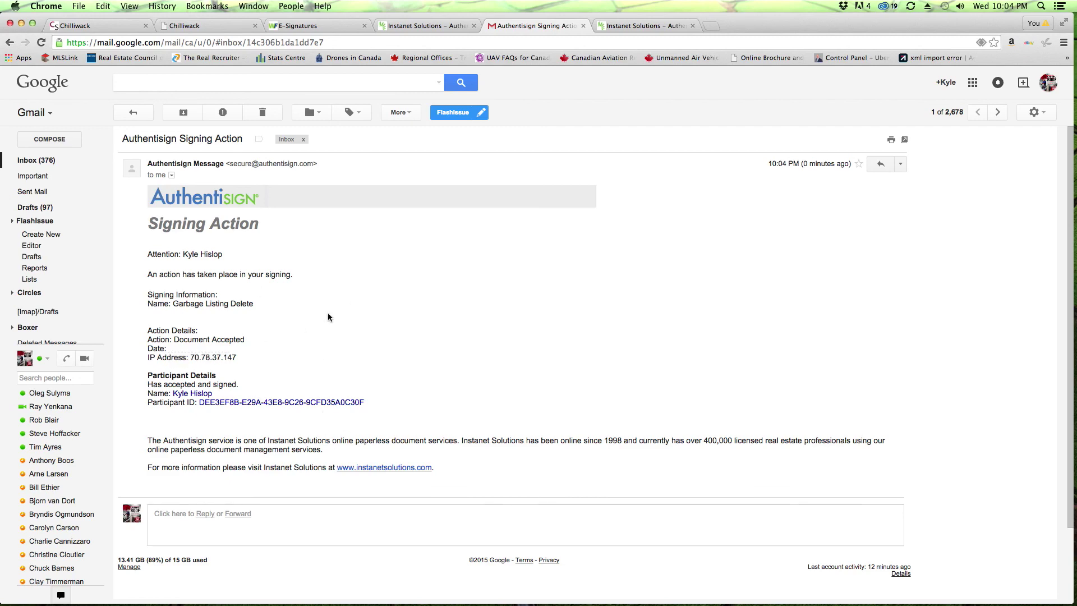
{"action": "left_click", "coordinate": [130, 110]}
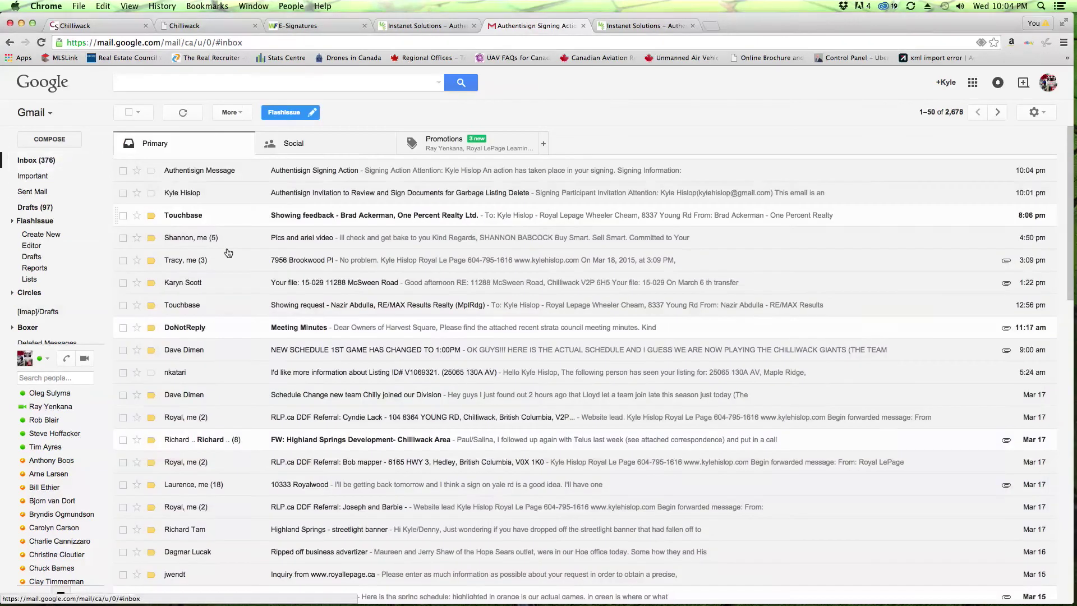
{"action": "left_click", "coordinate": [42, 44]}
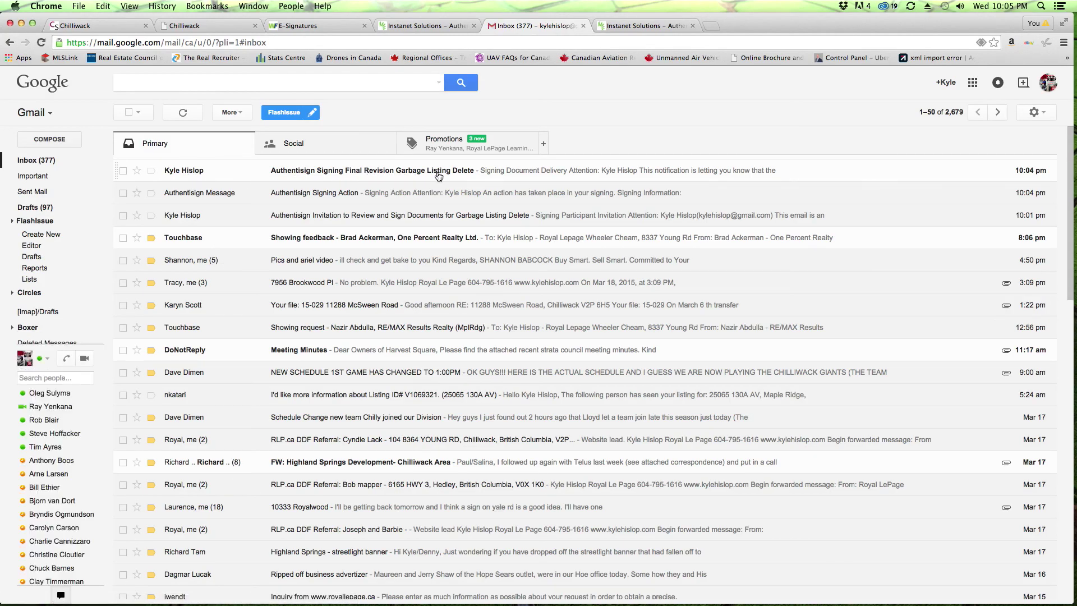
Step: Download AuthentisignFinalDocument.pdf from the Final Revision delivery email and open it
{"action": "left_click", "coordinate": [213, 174]}
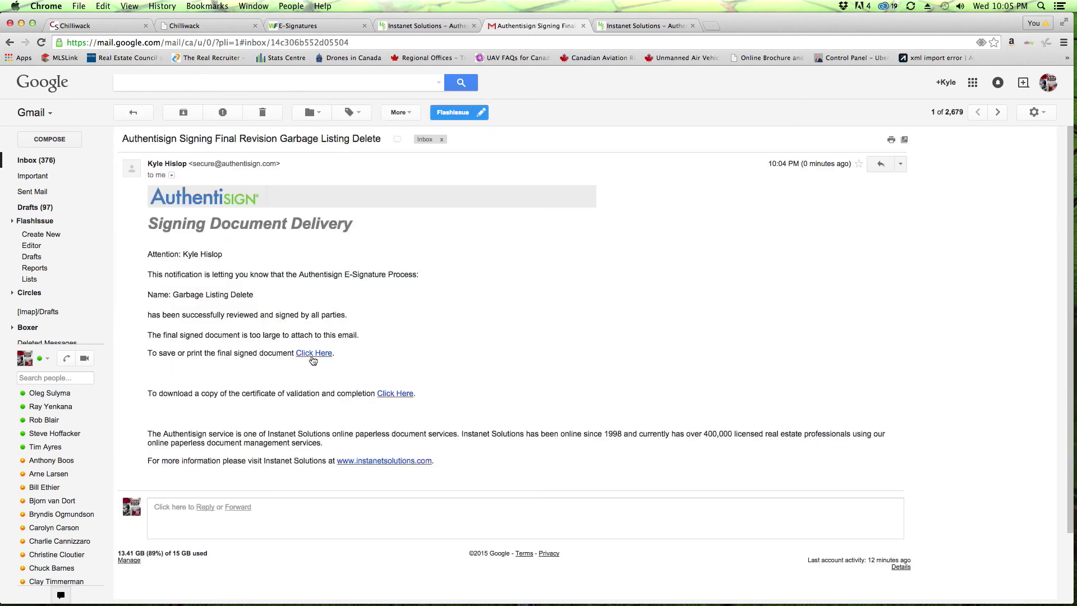
{"action": "left_click", "coordinate": [313, 355]}
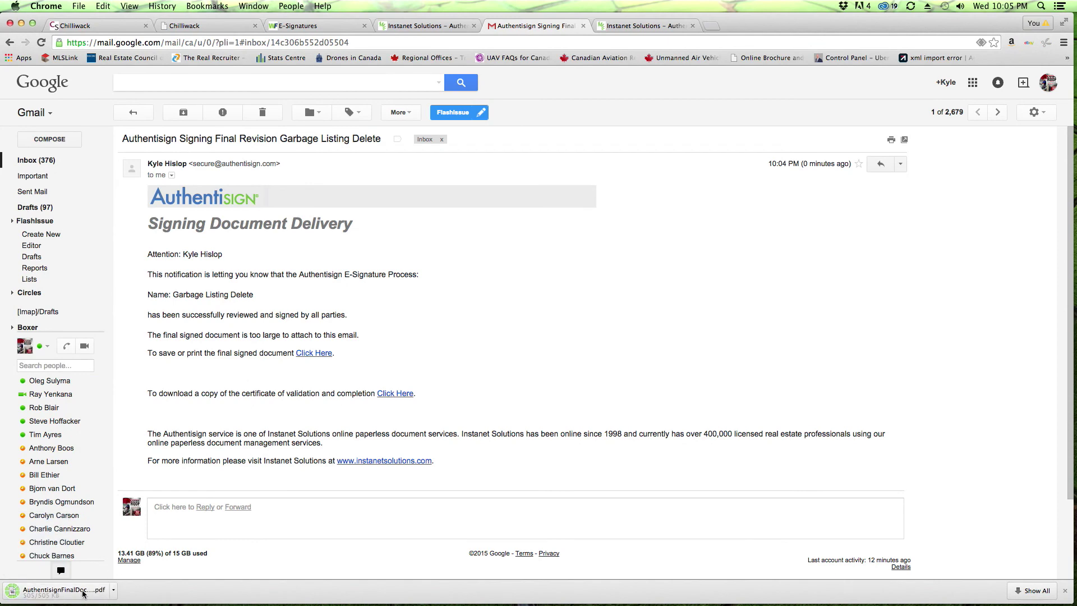
{"action": "left_click", "coordinate": [82, 593]}
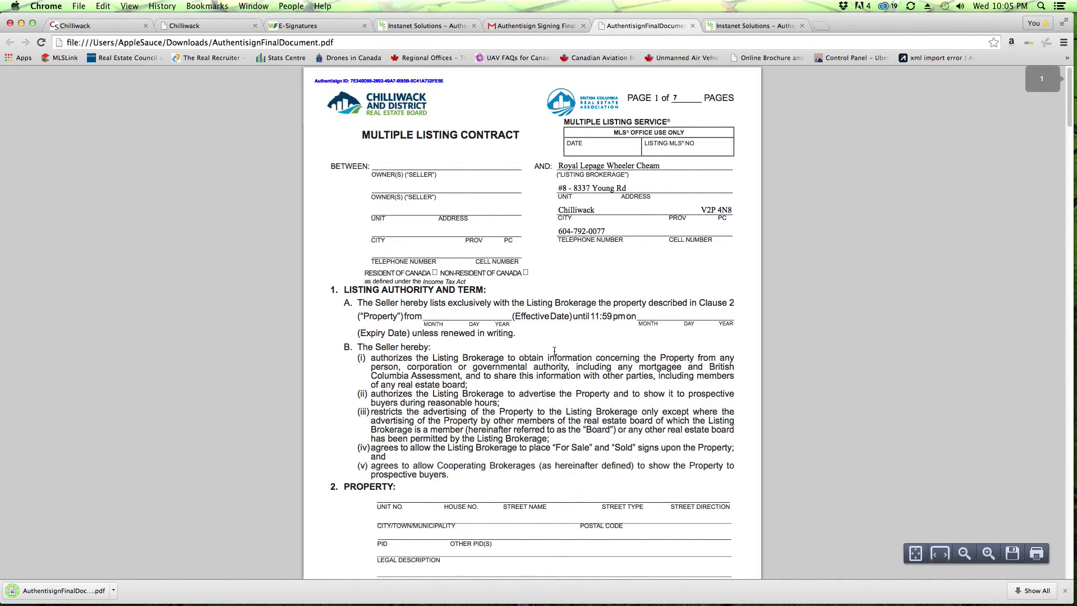
{"action": "scroll", "coordinate": [554, 350], "scroll_direction": "down", "scroll_amount": 5}
{"action": "scroll", "coordinate": [654, 451], "scroll_direction": "down", "scroll_amount": 20}
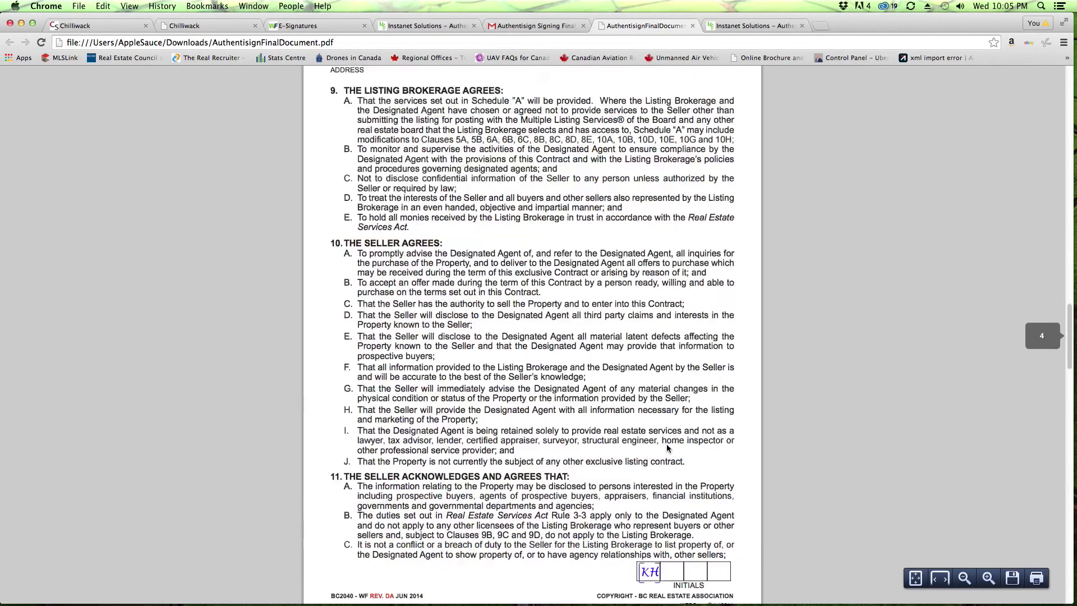
{"action": "scroll", "coordinate": [667, 447], "scroll_direction": "up", "scroll_amount": 20}
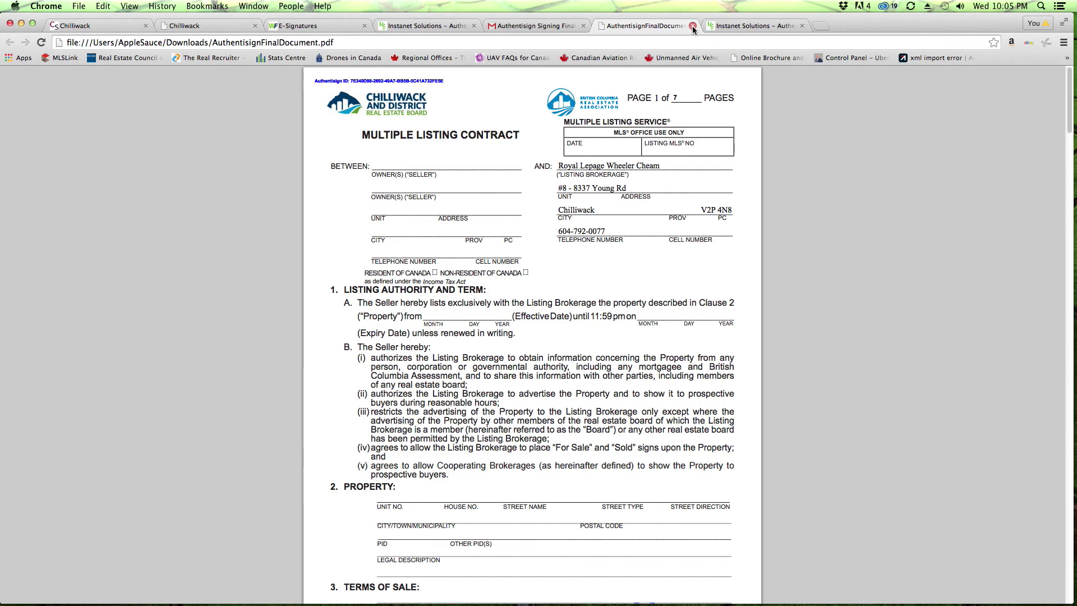
{"action": "left_click", "coordinate": [693, 27]}
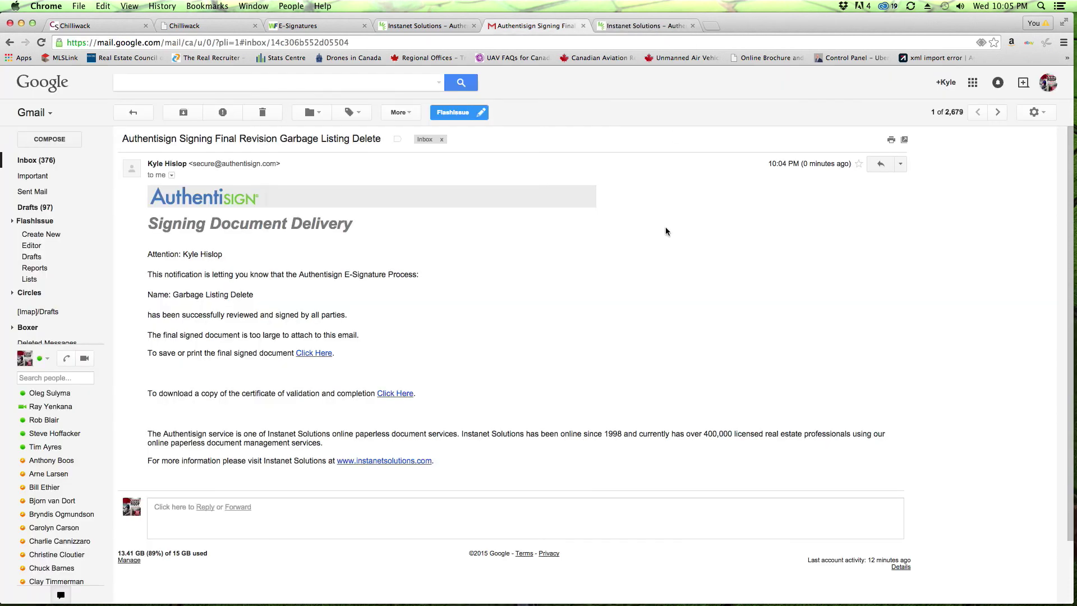
Step: Close the delivery email, both Authentisign pages and the WebForms e-signatures tab
{"action": "left_click", "coordinate": [584, 27]}
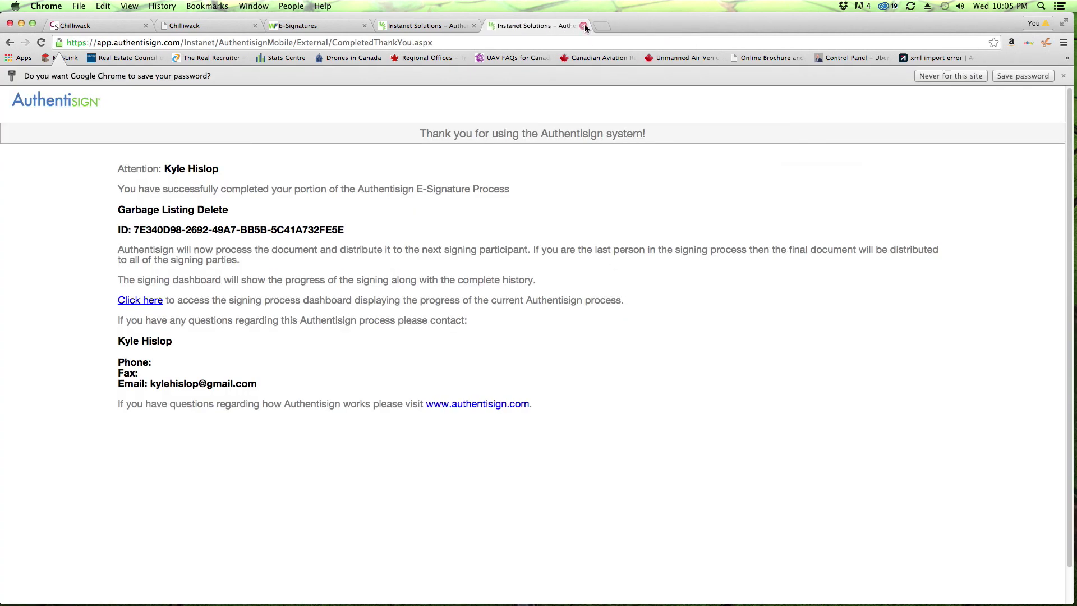
{"action": "left_click", "coordinate": [584, 26]}
{"action": "left_click", "coordinate": [474, 26]}
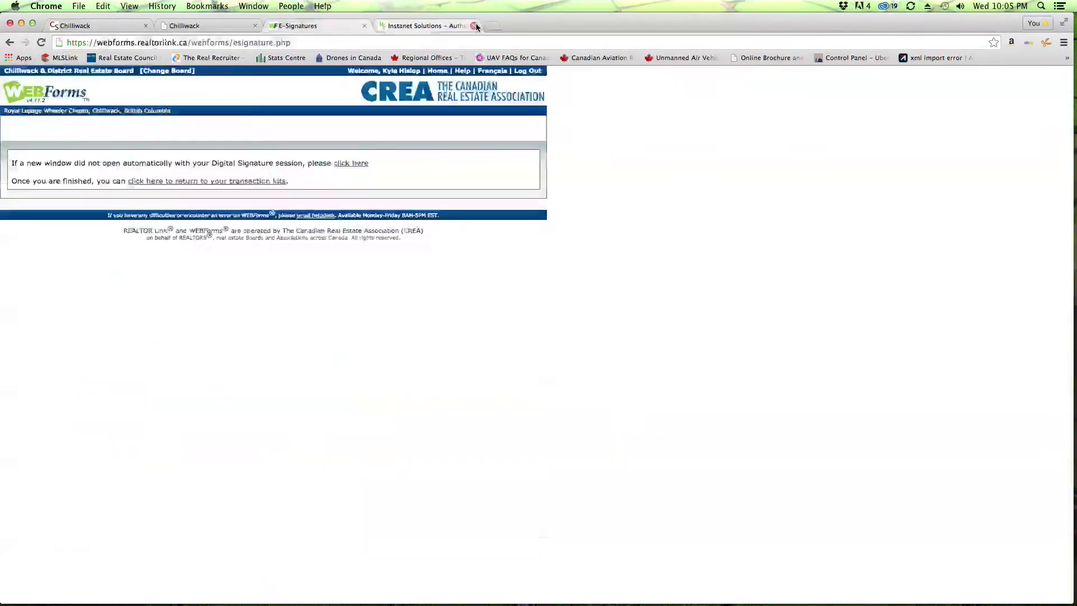
{"action": "left_click", "coordinate": [365, 27]}
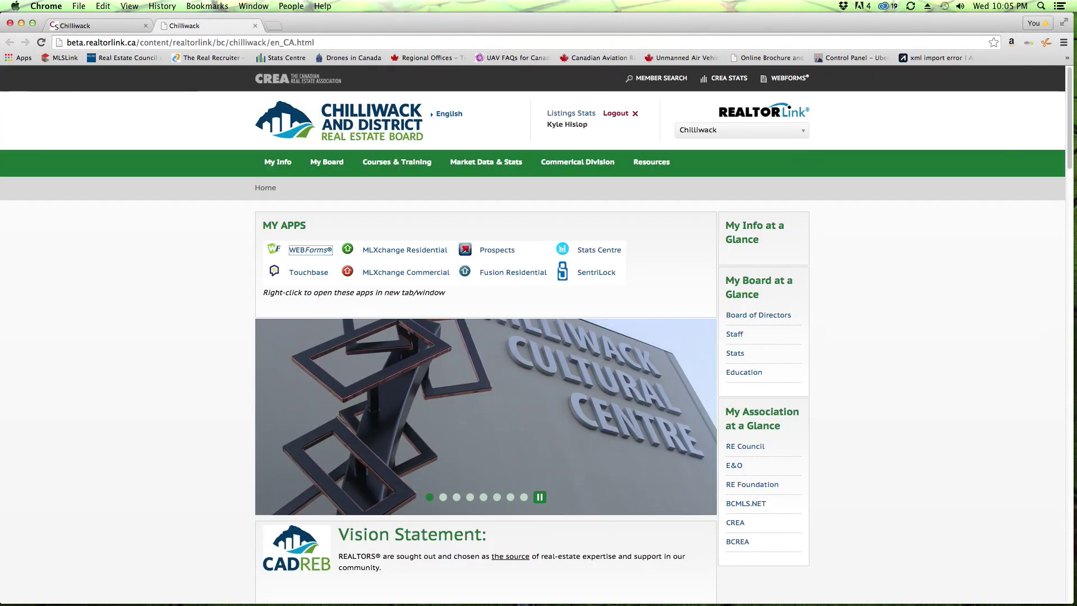